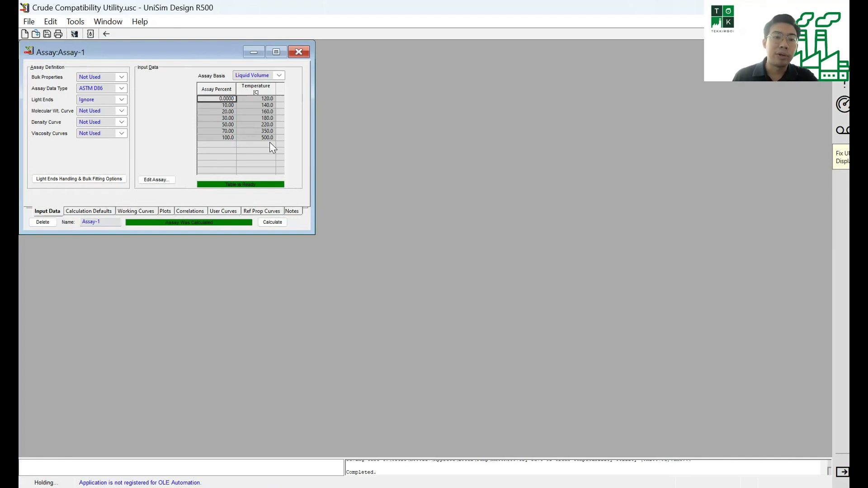
Close the Assay-1 view and examine Blend-1's cut distribution plot in an enlarged window
{"action": "mouse_move", "coordinate": [269, 141]}
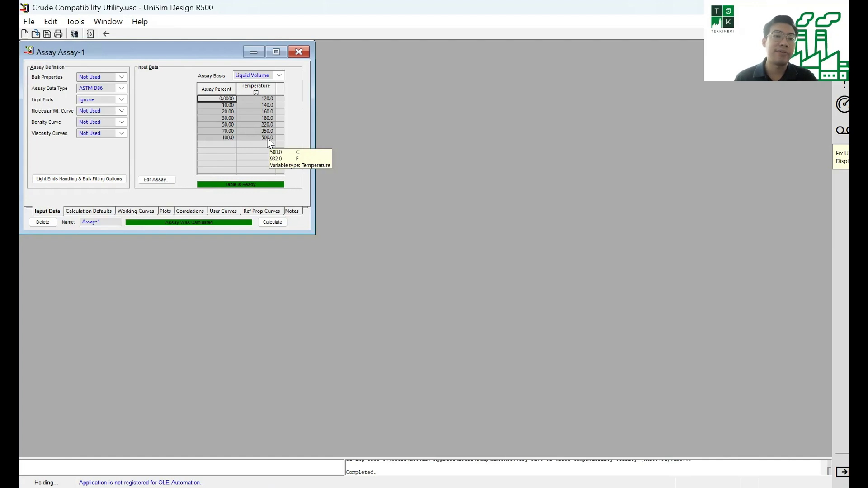
{"action": "left_click", "coordinate": [294, 55]}
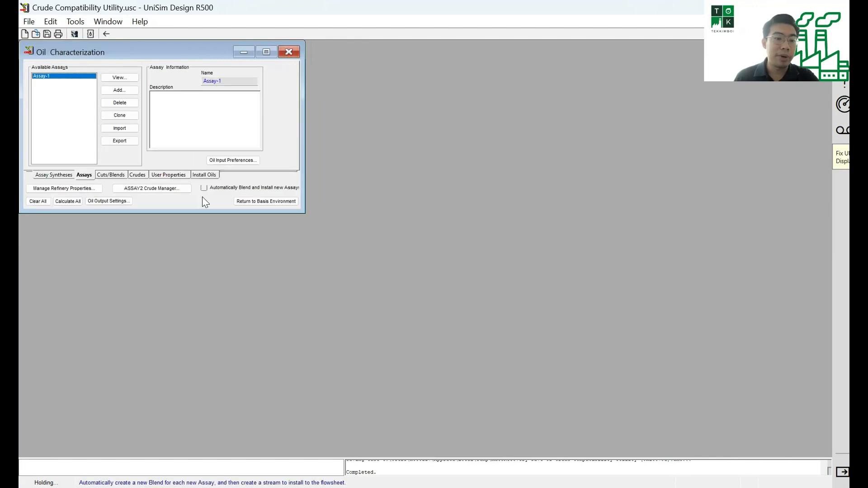
{"action": "left_click", "coordinate": [114, 176]}
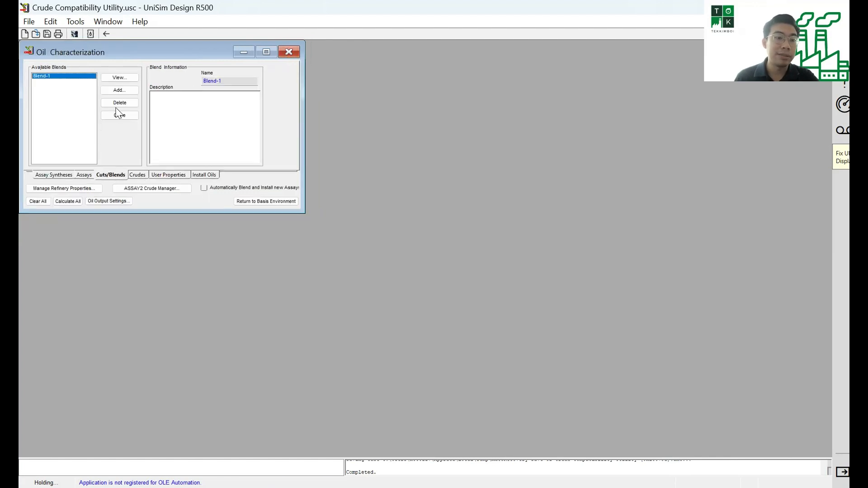
{"action": "double_click", "coordinate": [67, 75]}
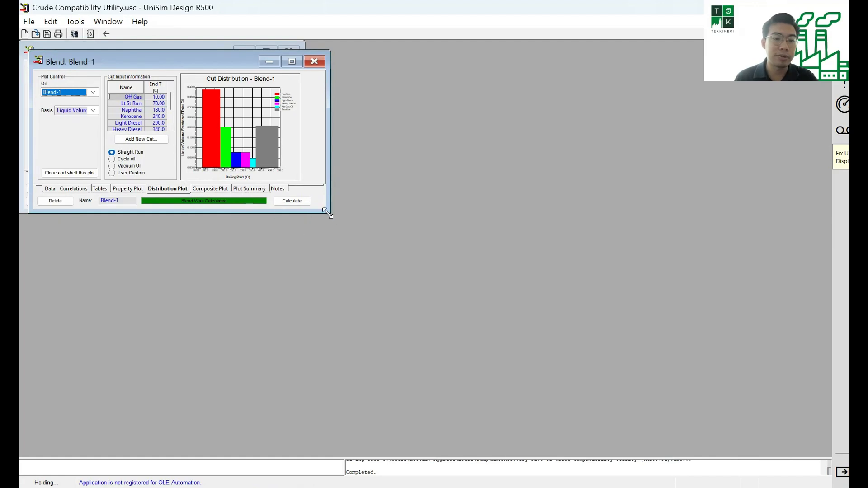
{"action": "left_click_drag", "start_coordinate": [327, 214], "coordinate": [679, 436]}
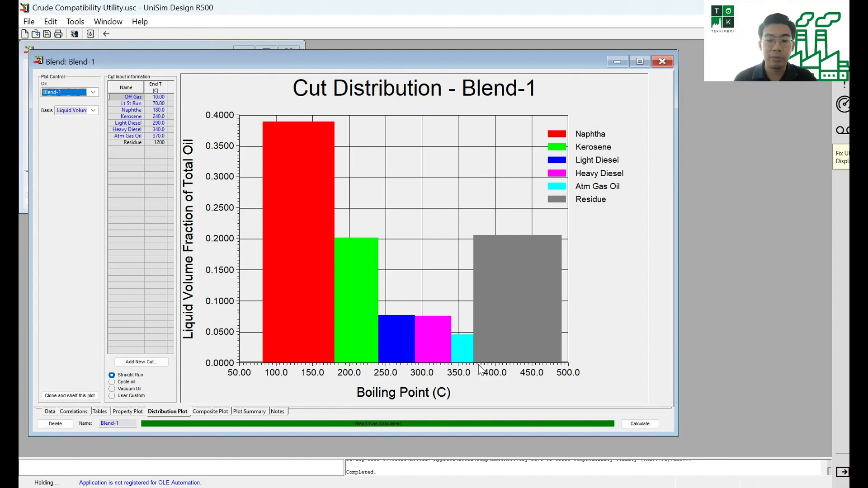
{"action": "mouse_move", "coordinate": [478, 353]}
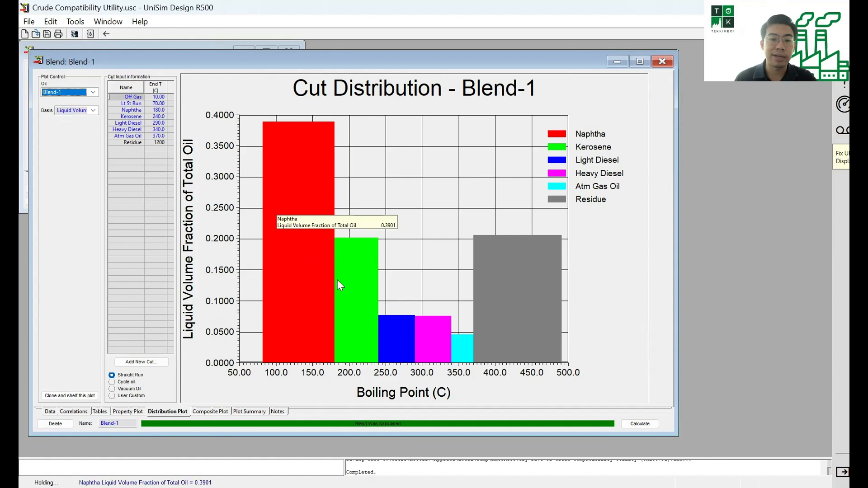
{"action": "mouse_move", "coordinate": [347, 296]}
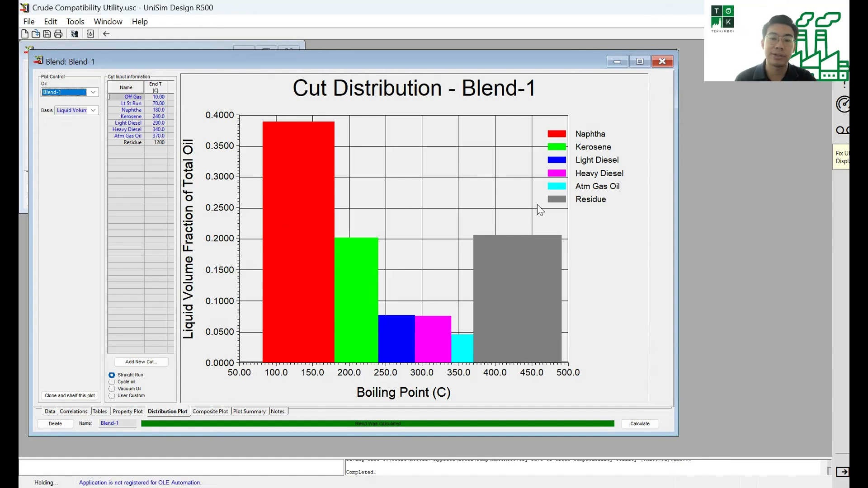
Close the Blend-1 view and return from the oil environment to the simulation environment
{"action": "left_click", "coordinate": [662, 62]}
{"action": "left_click", "coordinate": [259, 199]}
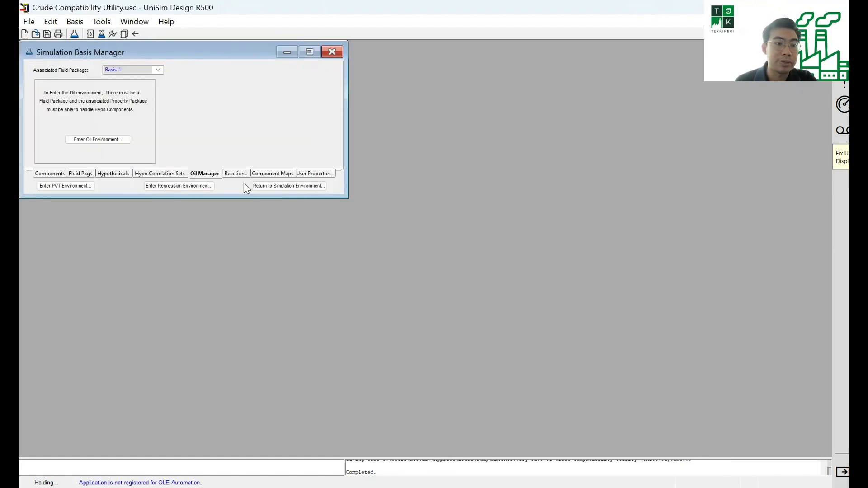
{"action": "left_click", "coordinate": [288, 186]}
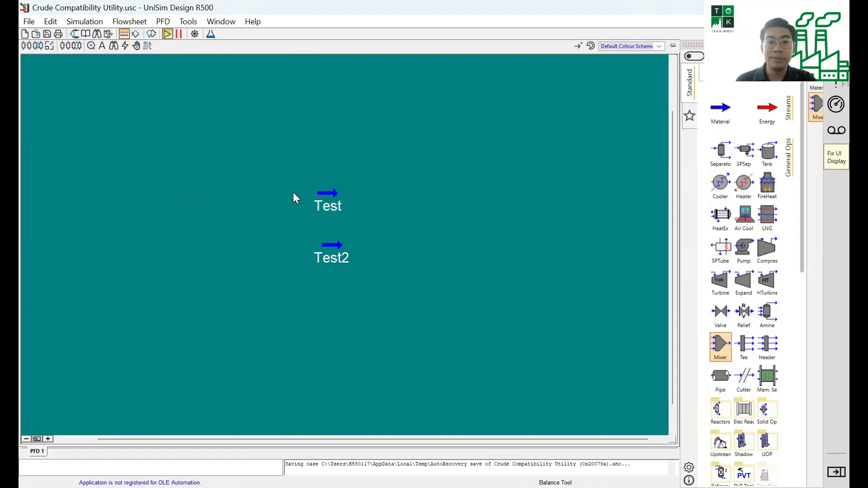
Examine the mole-fraction composition of the Test stream from the lightest to the heaviest component
{"action": "double_click", "coordinate": [322, 194]}
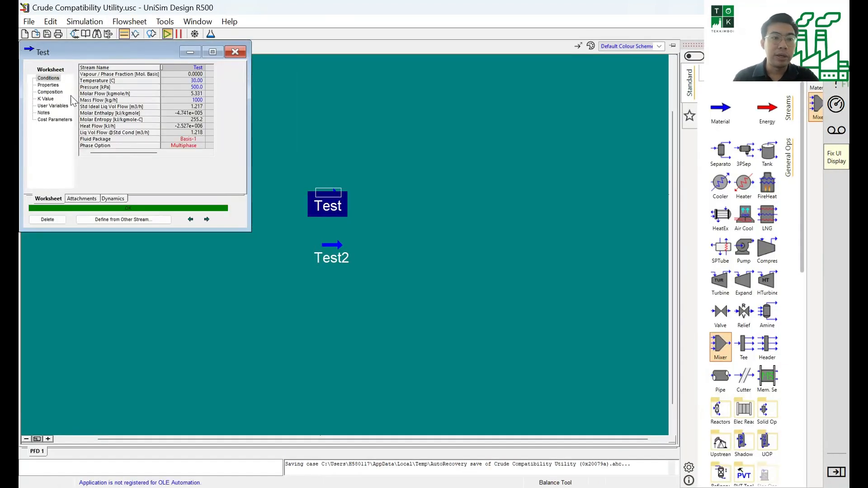
{"action": "left_click", "coordinate": [49, 91]}
{"action": "scroll", "coordinate": [204, 126], "scroll_direction": "down", "scroll_amount": 5}
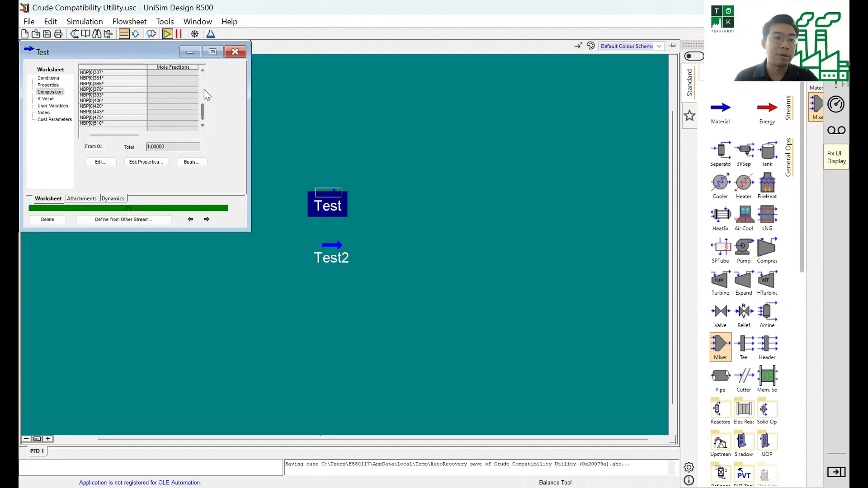
{"action": "scroll", "coordinate": [209, 75], "scroll_direction": "up", "scroll_amount": 5}
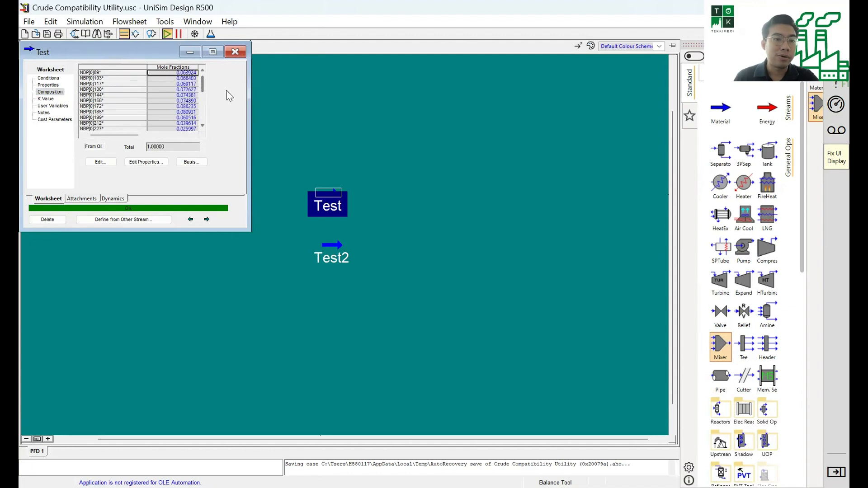
{"action": "left_click_drag", "start_coordinate": [203, 82], "coordinate": [204, 124]}
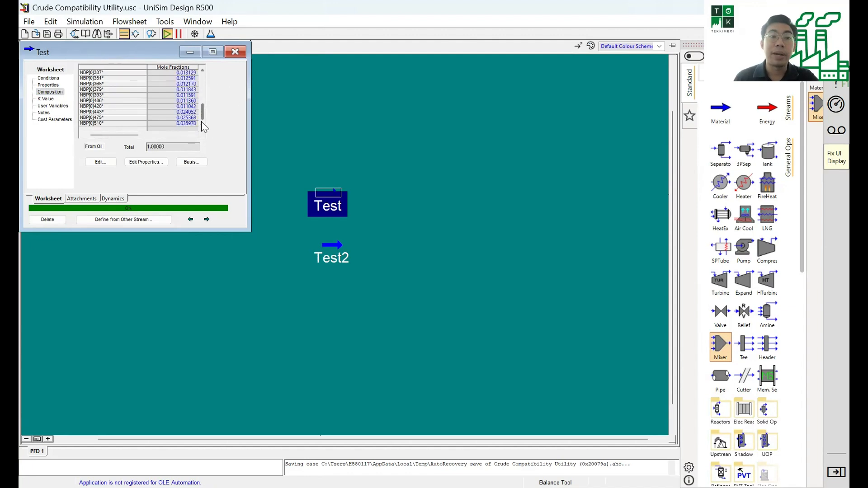
Compare the Test2 stream's composition with Test's down to component NBP[0]510*, closing both stream windows when done
{"action": "left_click", "coordinate": [329, 261]}
{"action": "double_click", "coordinate": [329, 261]}
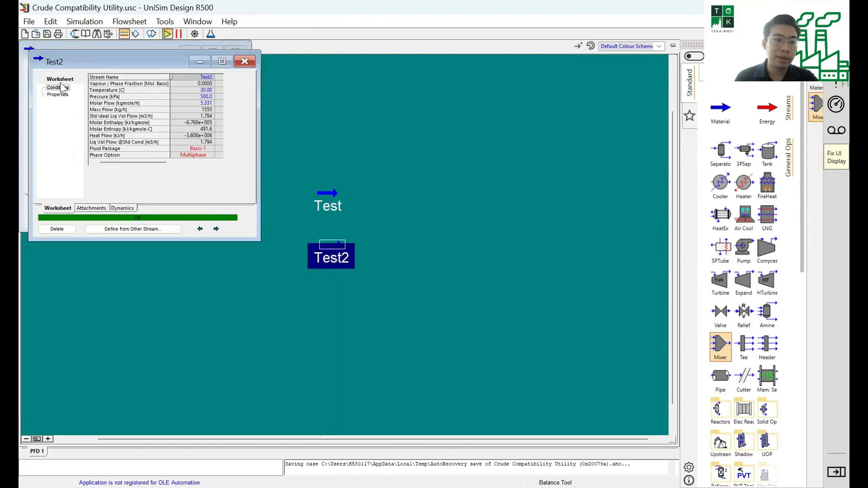
{"action": "left_click", "coordinate": [60, 101]}
{"action": "left_click_drag", "start_coordinate": [74, 63], "coordinate": [337, 60]}
{"action": "left_click_drag", "start_coordinate": [475, 89], "coordinate": [474, 118]}
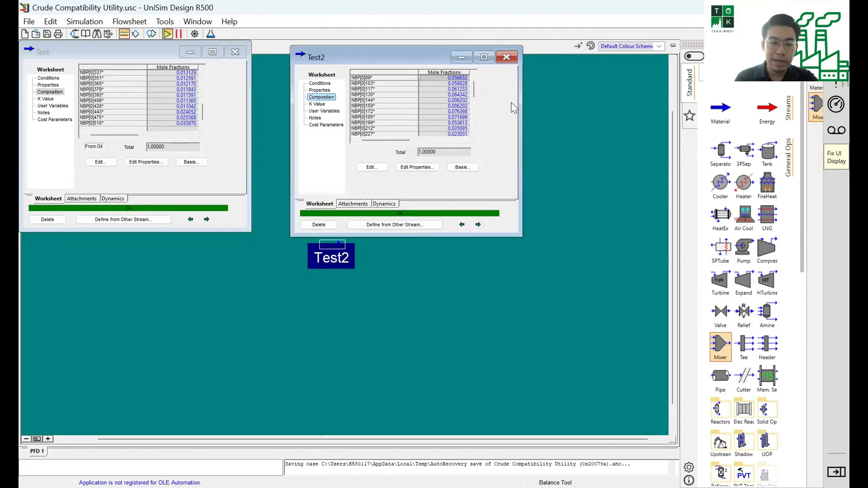
{"action": "left_click", "coordinate": [456, 128]}
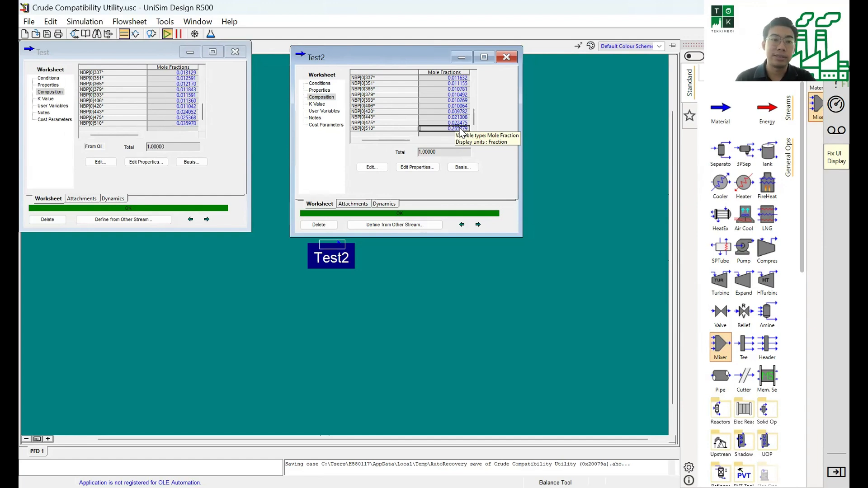
{"action": "left_click", "coordinate": [239, 53]}
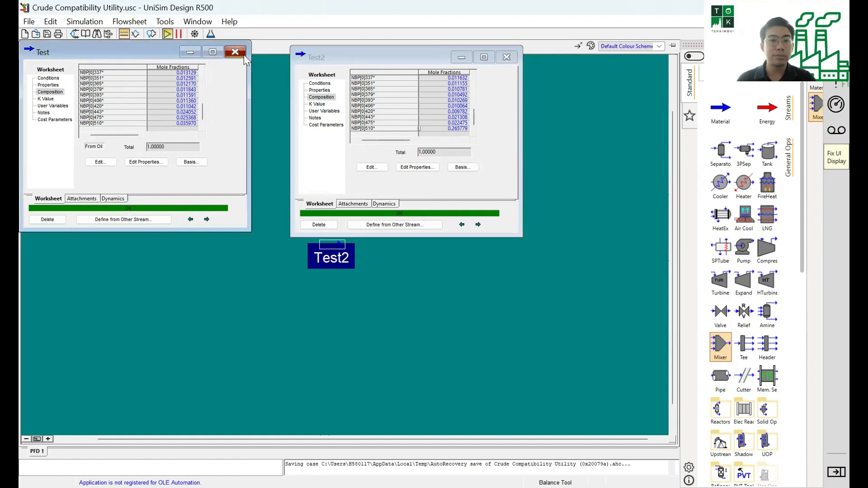
{"action": "left_click", "coordinate": [507, 57]}
{"action": "left_click", "coordinate": [453, 178]}
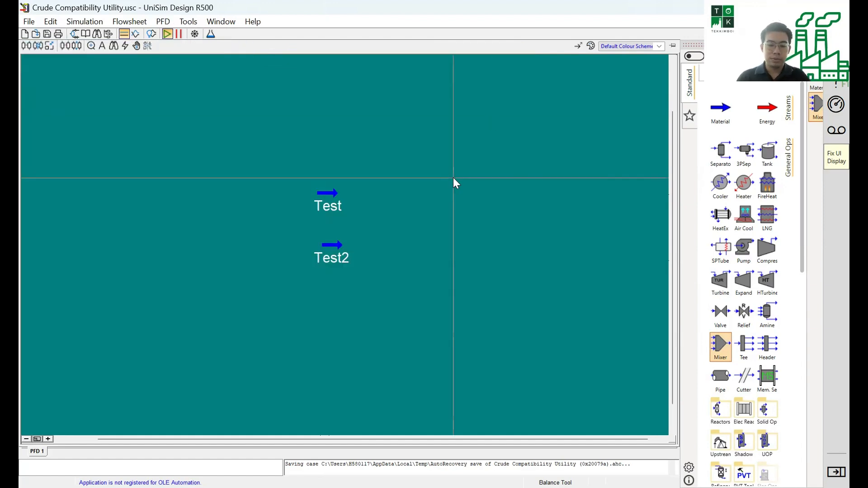
Add a Crude Compatibility Utility to the case and place its window beside the list of available utilities
{"action": "key", "text": "ctrl+u"}
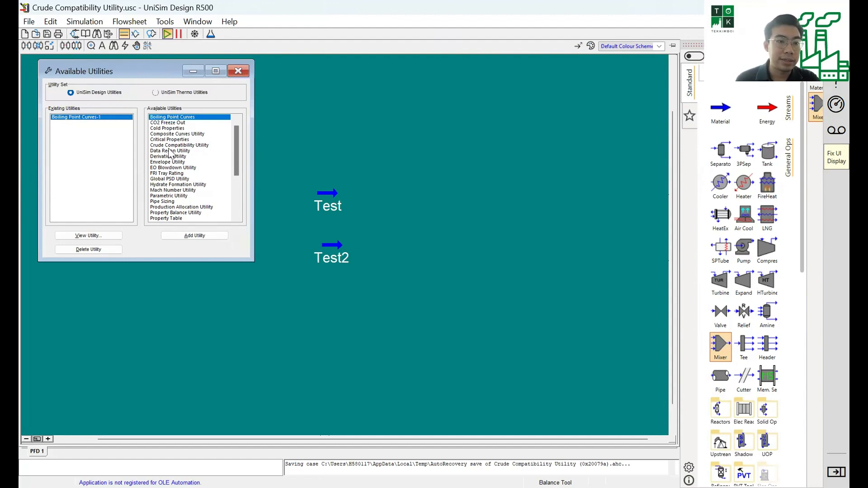
{"action": "left_click", "coordinate": [168, 146]}
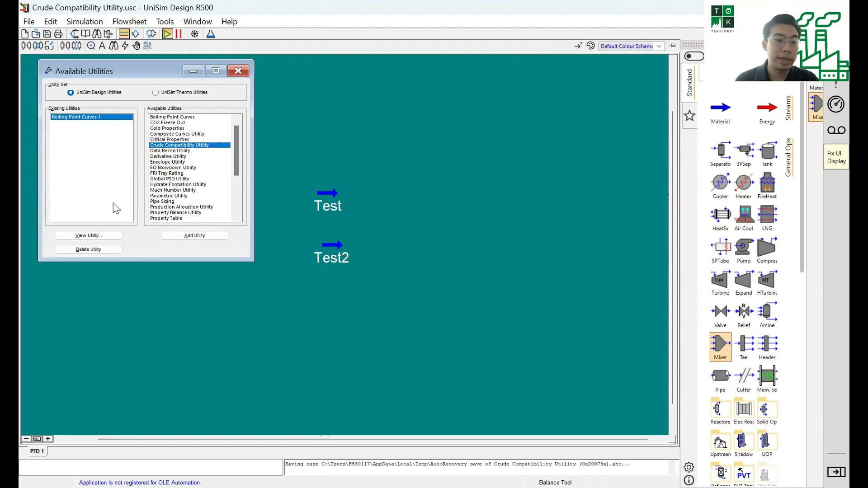
{"action": "left_click", "coordinate": [203, 236]}
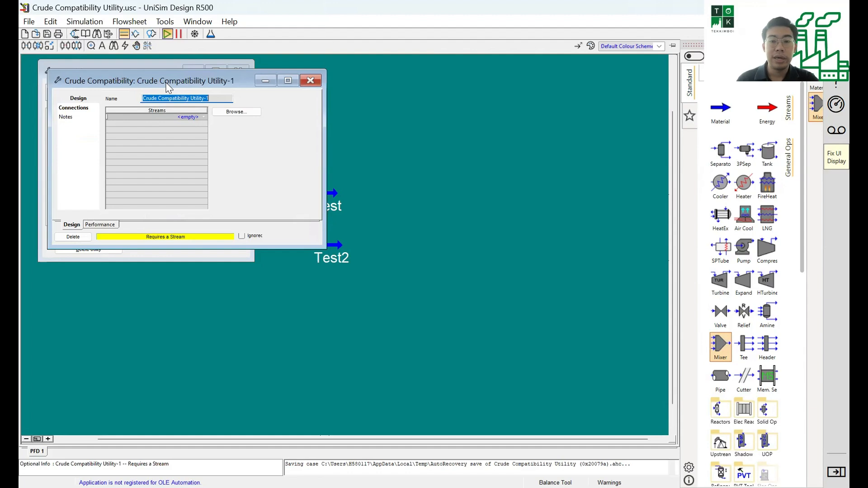
{"action": "left_click_drag", "start_coordinate": [166, 84], "coordinate": [477, 82]}
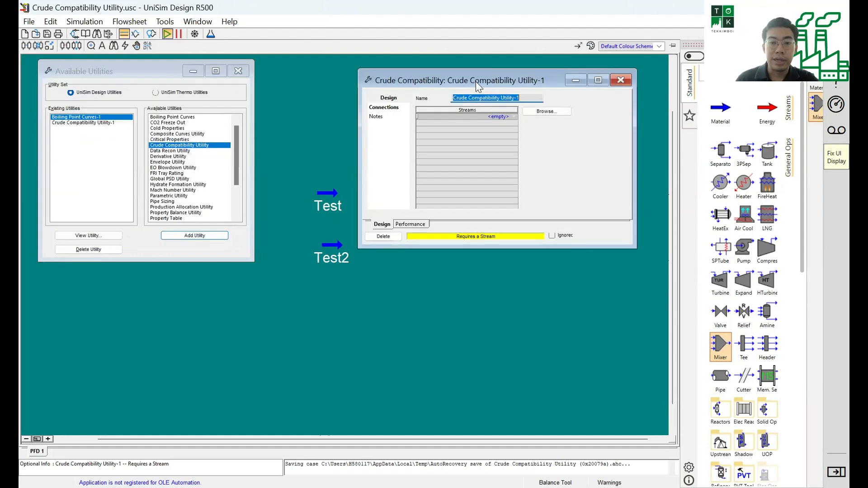
Connect the Test and Test2 streams to the crude compatibility utility
{"action": "left_click", "coordinate": [515, 117]}
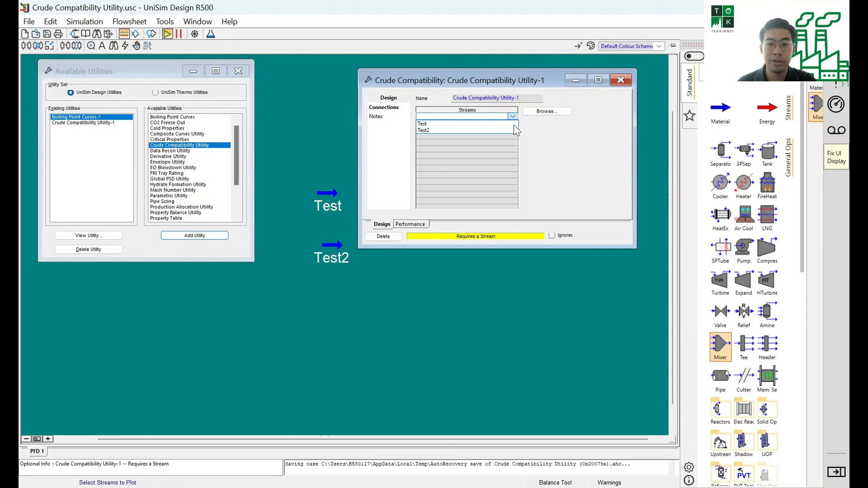
{"action": "left_click", "coordinate": [498, 124]}
{"action": "key", "text": "Return"}
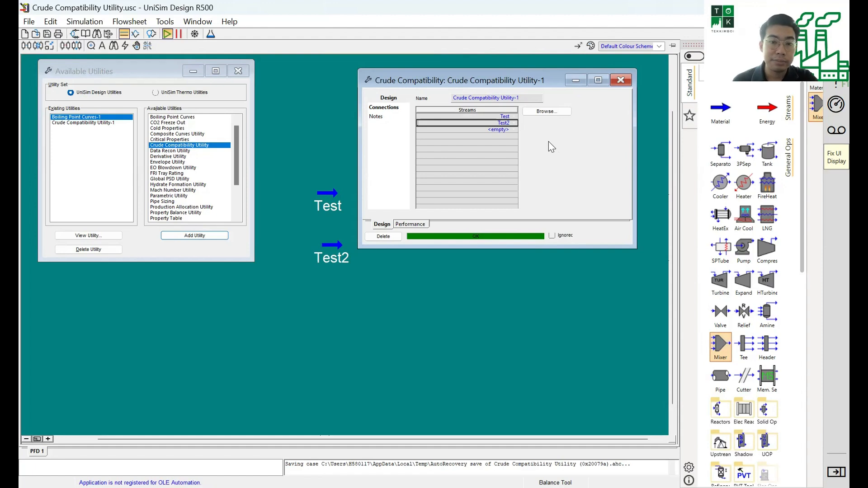
Examine the utility's SARA, A/R and CII performance results for both streams and the blend, enlarging the window to show every column
{"action": "left_click", "coordinate": [418, 223]}
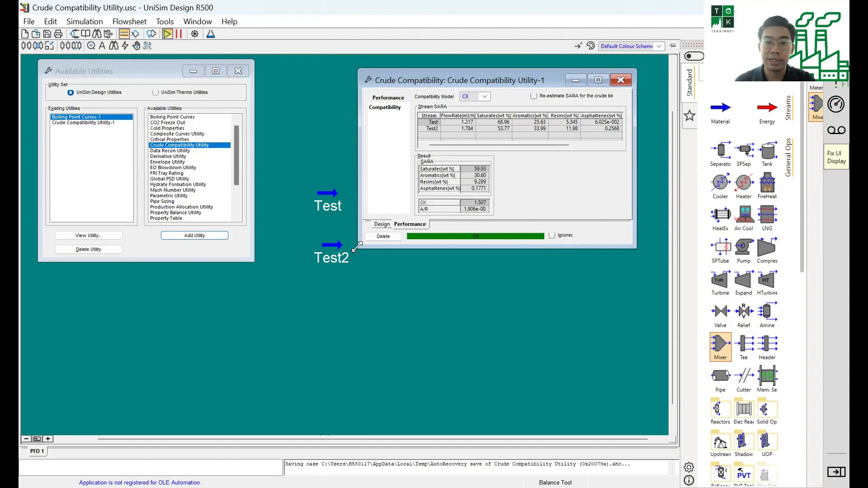
{"action": "left_click_drag", "start_coordinate": [357, 246], "coordinate": [275, 349]}
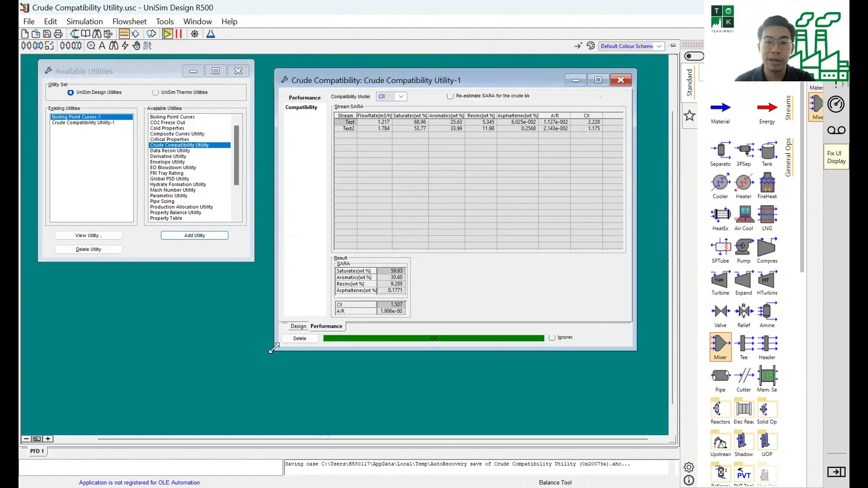
{"action": "left_click", "coordinate": [406, 123]}
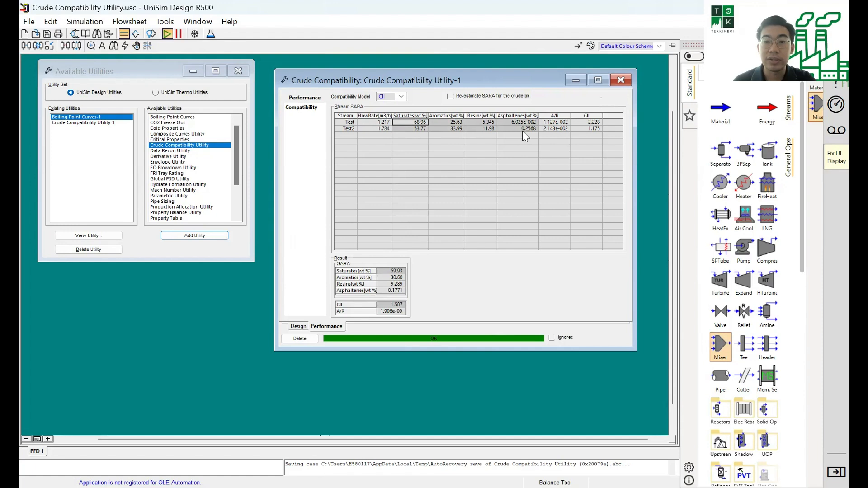
{"action": "left_click", "coordinate": [564, 121]}
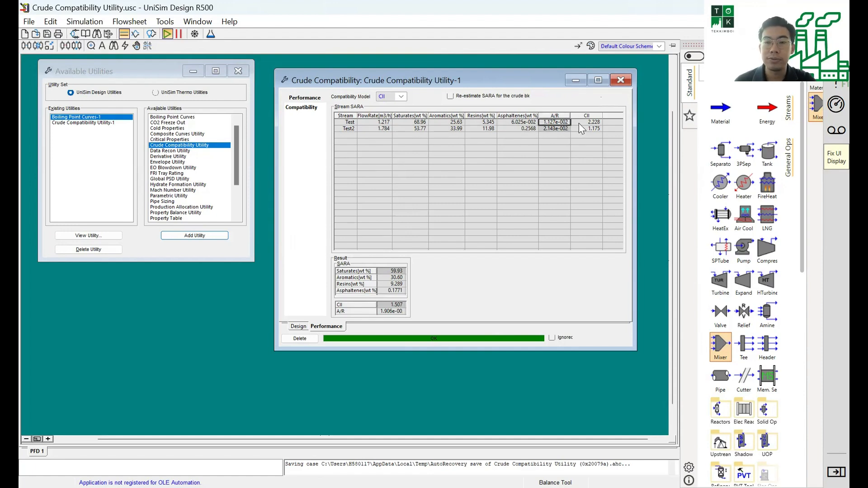
{"action": "left_click", "coordinate": [581, 123]}
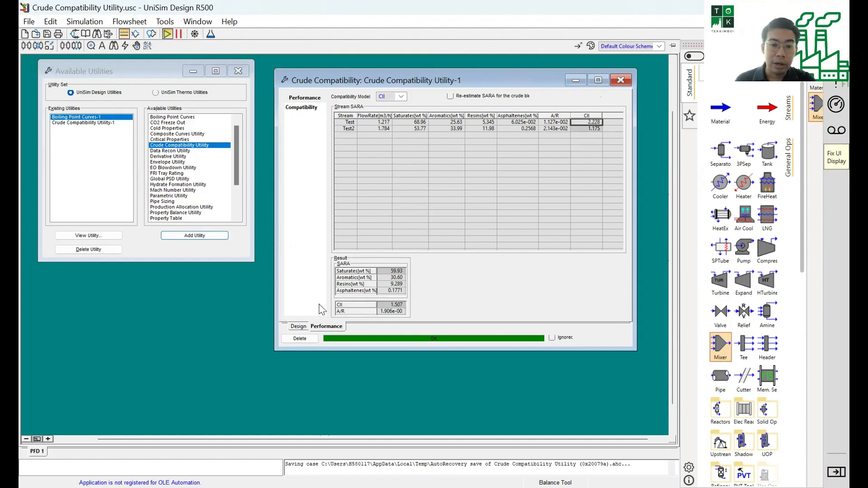
{"action": "left_click", "coordinate": [397, 274]}
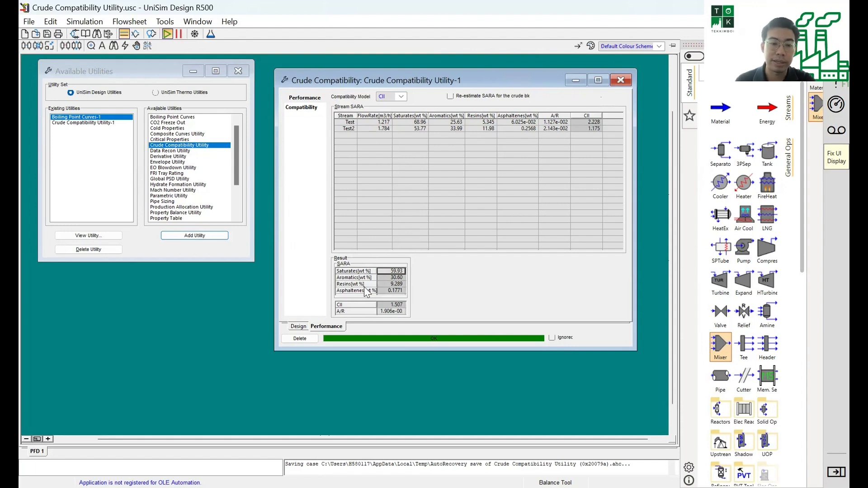
{"action": "left_click", "coordinate": [461, 129]}
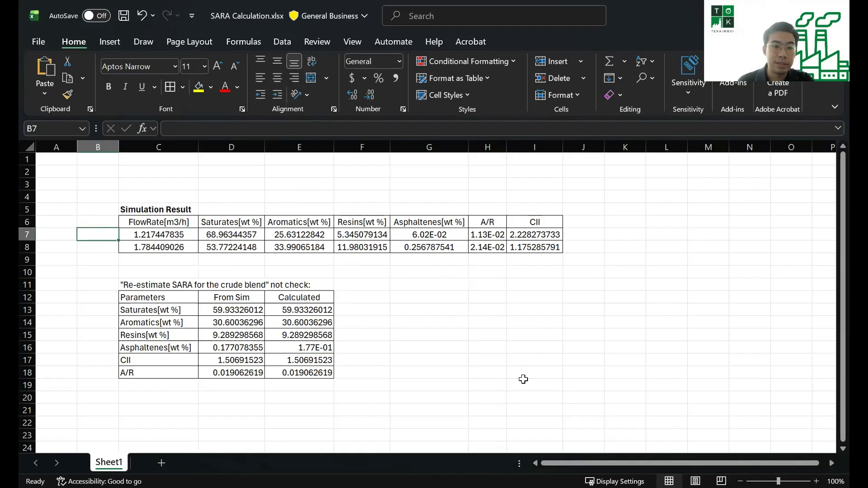
Review the simulation result and SARA comparison tables in the SARA Calculation.xlsx workbook in Excel
{"action": "left_click_drag", "start_coordinate": [97, 210], "coordinate": [523, 381]}
{"action": "left_click", "coordinate": [162, 250]}
{"action": "left_click_drag", "start_coordinate": [143, 235], "coordinate": [387, 254]}
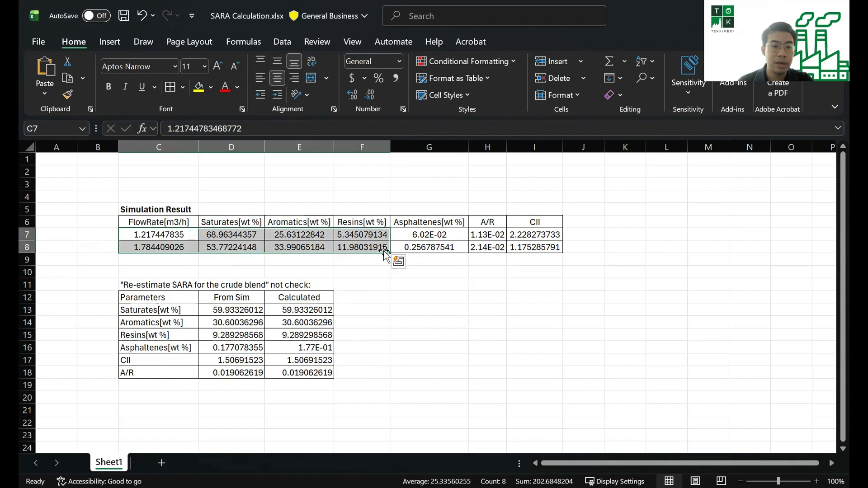
Label the simulation result rows Test in B7 and Test2 in B8, and select their results in C7:I8
{"action": "left_click", "coordinate": [103, 234]}
{"action": "type", "text": "Test"}
{"action": "key", "text": "Return"}
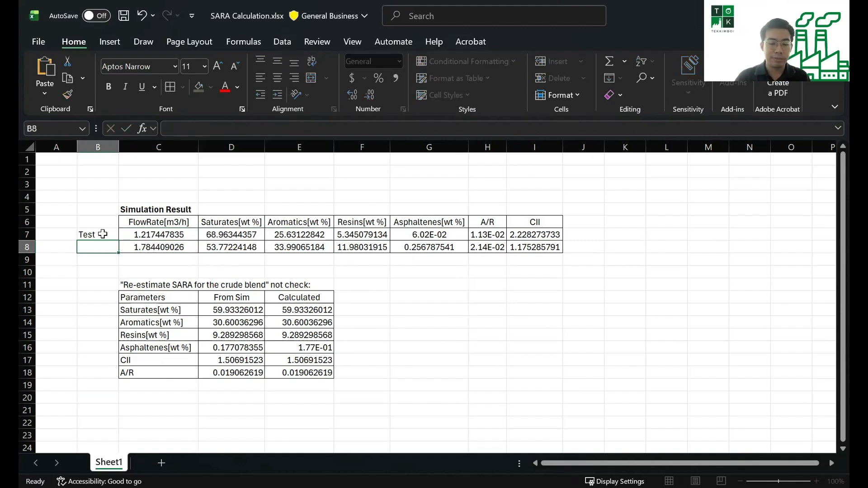
{"action": "type", "text": "Test2"}
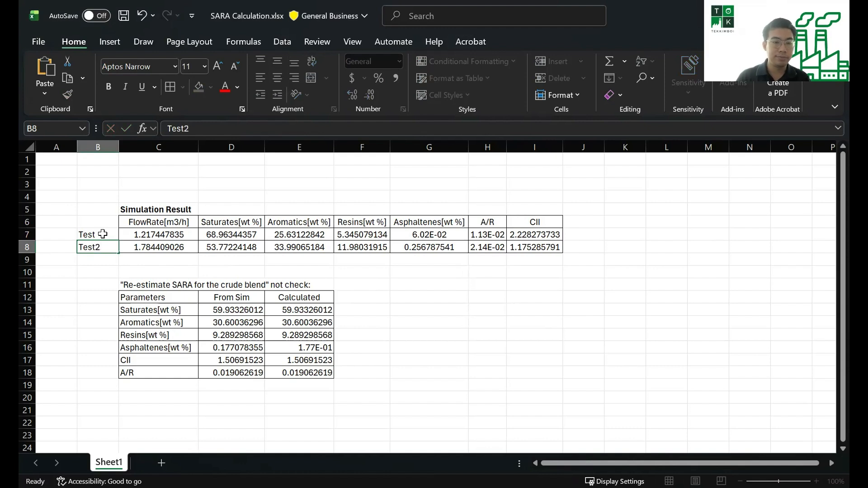
{"action": "key", "text": "Return"}
{"action": "left_click_drag", "start_coordinate": [149, 234], "coordinate": [555, 242]}
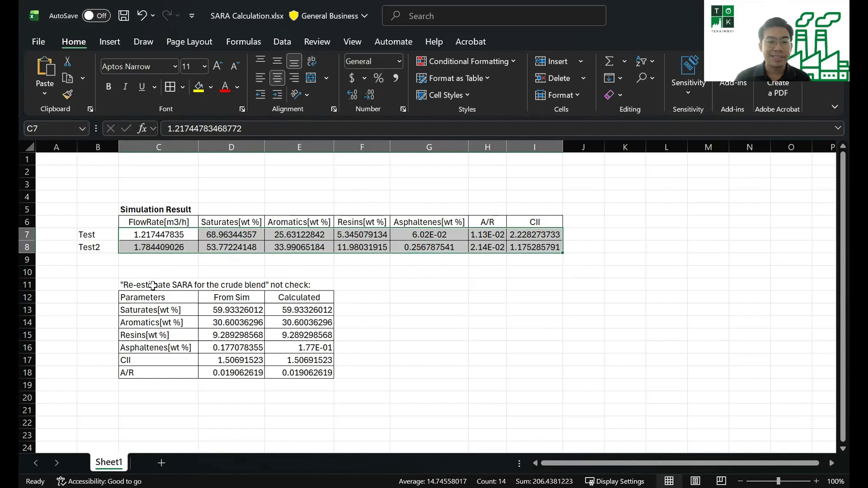
Examine the From Sim blend values in D13:D18 and the flow-weighted formulas behind the Calculated column, starting with saturates in E13
{"action": "left_click_drag", "start_coordinate": [211, 307], "coordinate": [231, 367]}
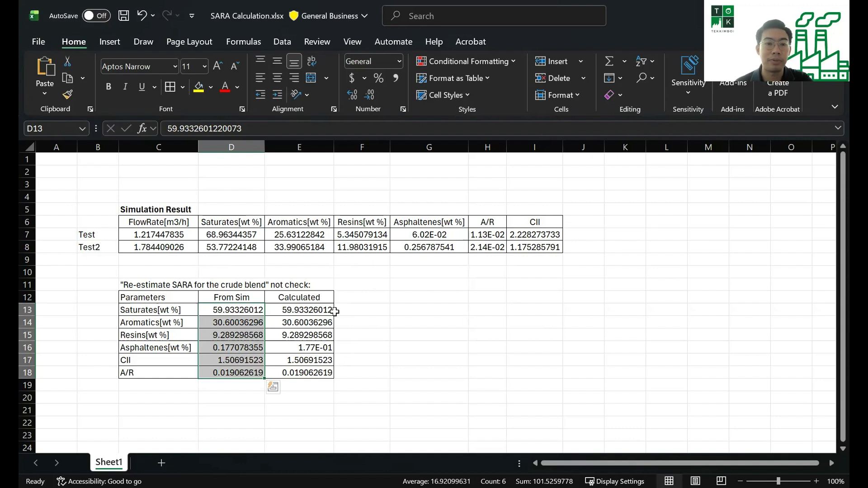
{"action": "left_click", "coordinate": [289, 309]}
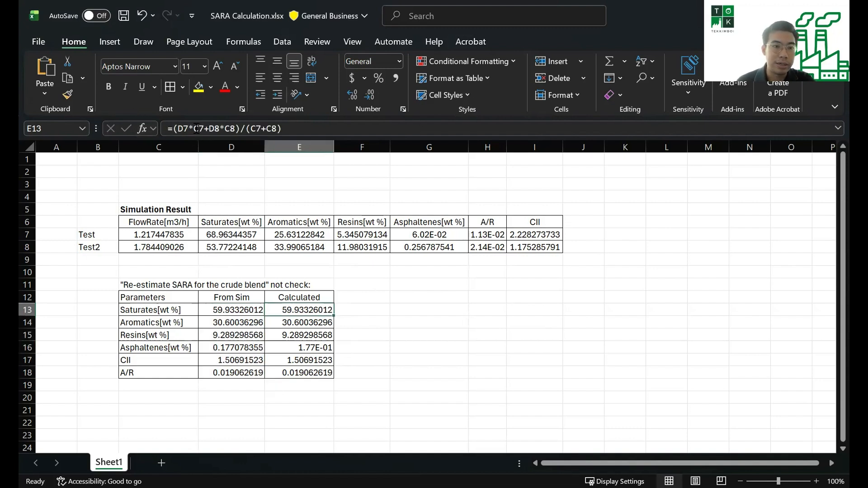
{"action": "left_click", "coordinate": [197, 128]}
{"action": "left_click_drag", "start_coordinate": [176, 131], "coordinate": [290, 125]}
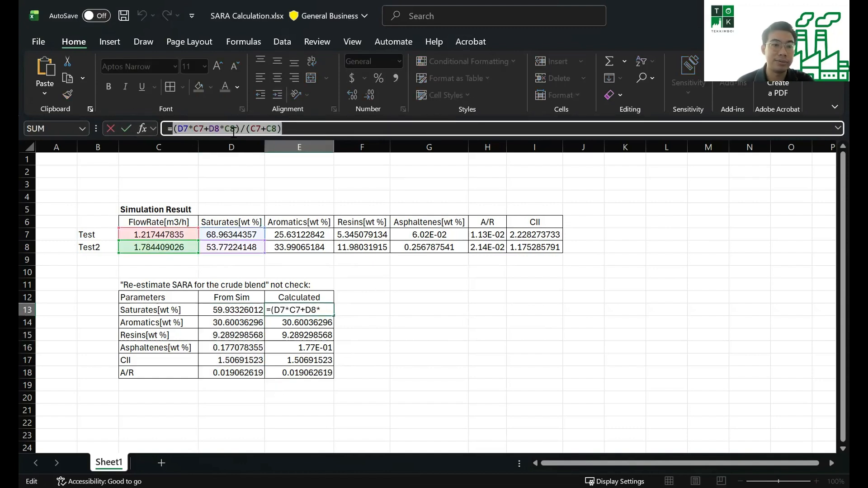
{"action": "left_click_drag", "start_coordinate": [177, 128], "coordinate": [199, 129]}
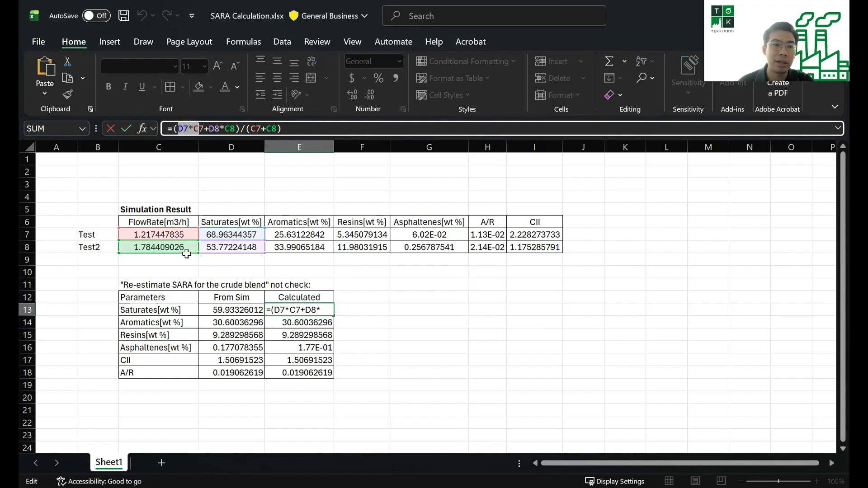
{"action": "left_click", "coordinate": [189, 129]}
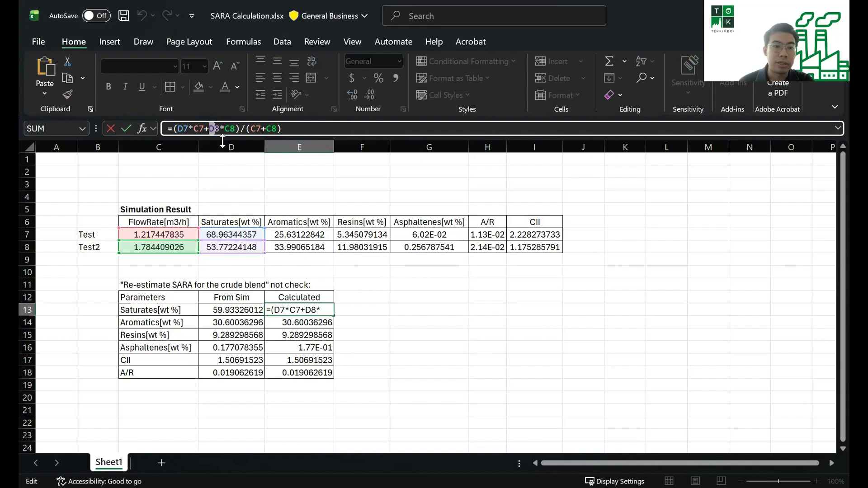
{"action": "left_click_drag", "start_coordinate": [209, 129], "coordinate": [225, 128]}
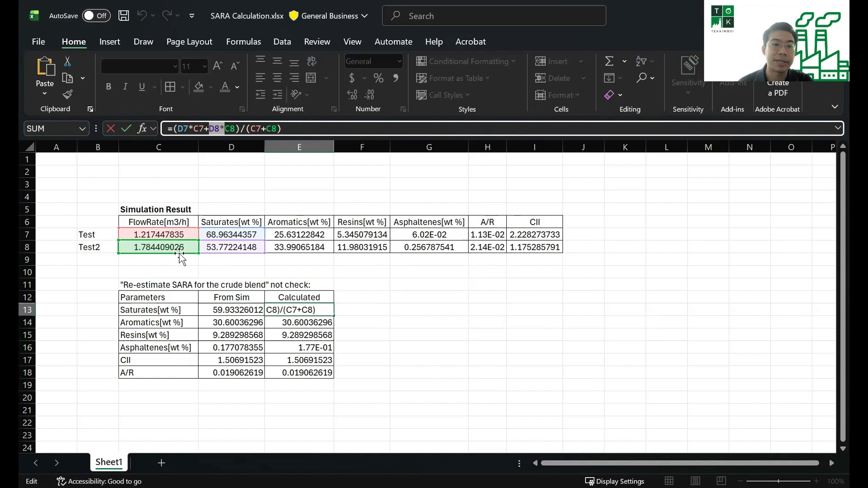
{"action": "left_click_drag", "start_coordinate": [245, 129], "coordinate": [288, 131]}
{"action": "key", "text": "Return"}
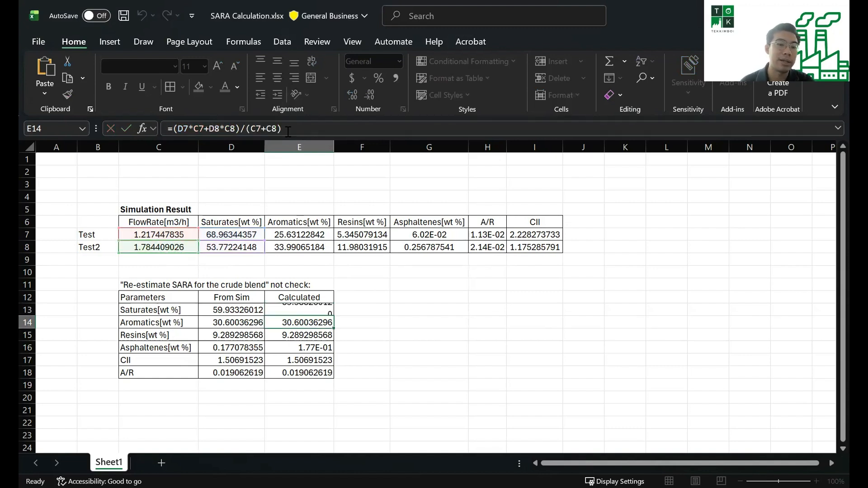
{"action": "left_click_drag", "start_coordinate": [297, 297], "coordinate": [296, 370]}
{"action": "key", "text": "Down"}
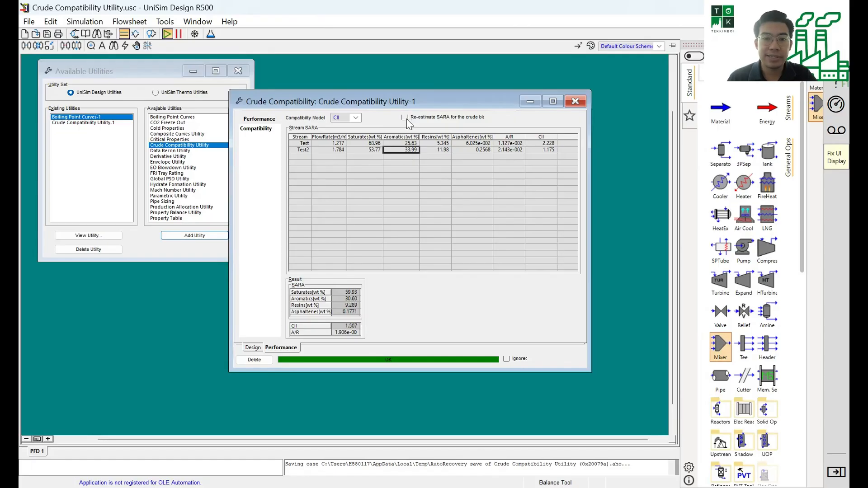
Switch to UniSim and enable re-estimating SARA for the crude blend in Crude Compatibility Utility-1
{"action": "left_click", "coordinate": [405, 118]}
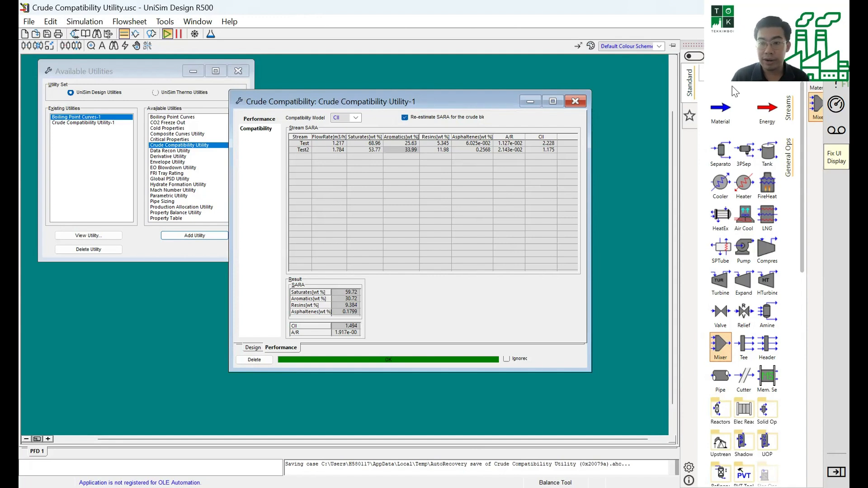
Add a mixer to the flowsheet, feed it with the Test and Test2 streams, and name its outlet stream Mix
{"action": "left_click", "coordinate": [721, 344]}
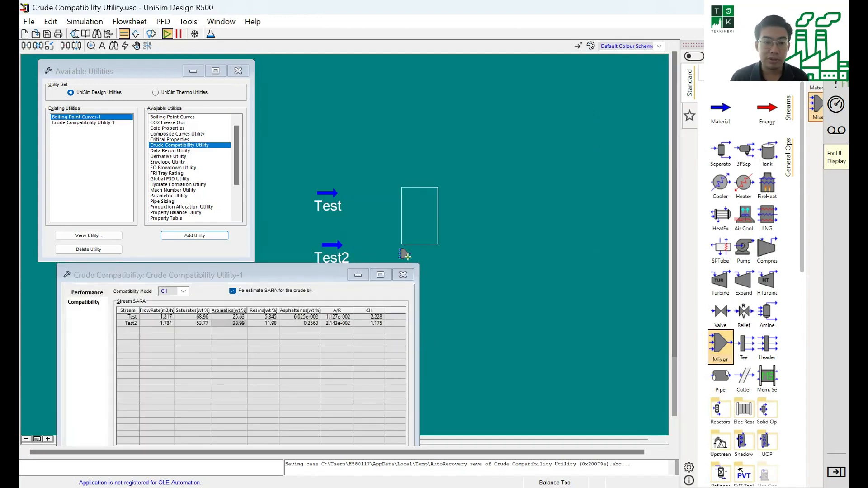
{"action": "left_click_drag", "start_coordinate": [337, 194], "coordinate": [403, 205]}
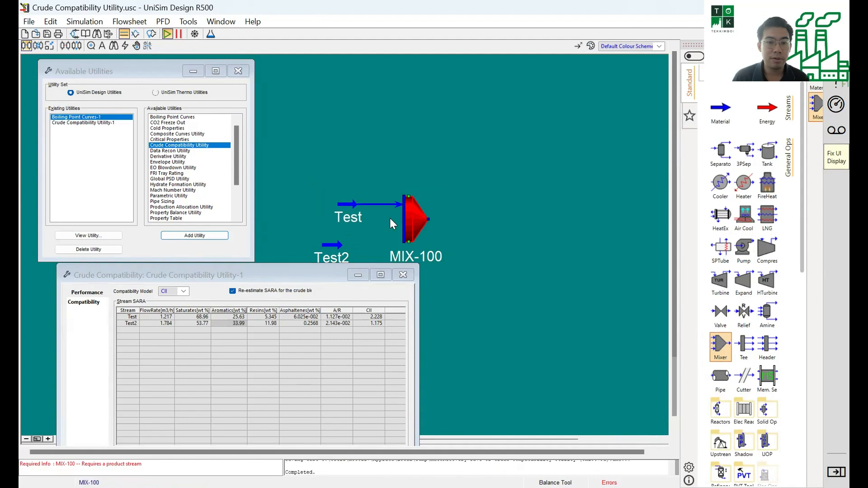
{"action": "left_click_drag", "start_coordinate": [340, 251], "coordinate": [404, 235]}
{"action": "double_click", "coordinate": [414, 221]}
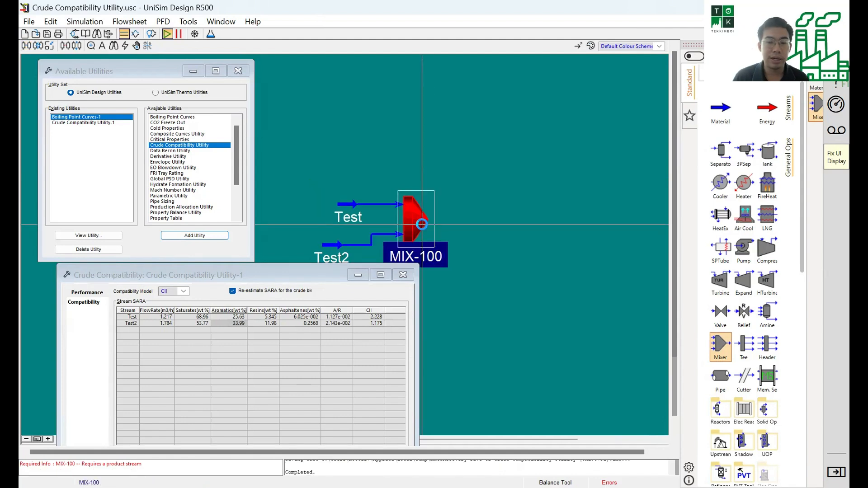
{"action": "left_click", "coordinate": [237, 166]}
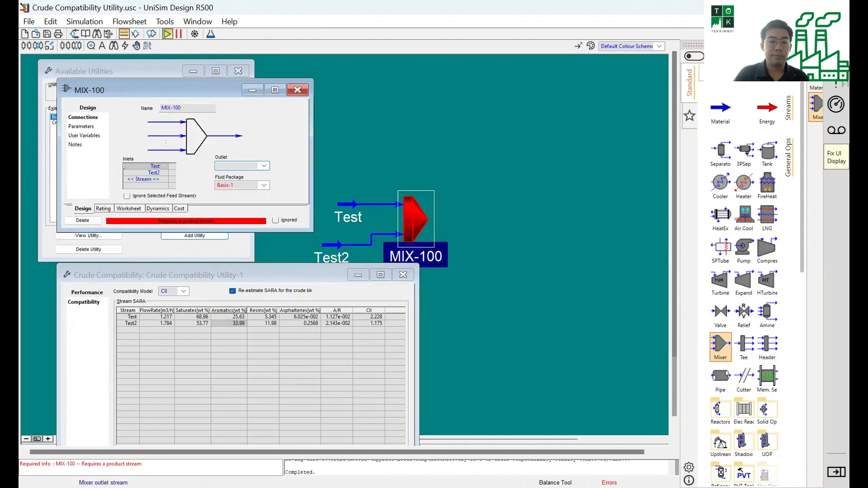
{"action": "type", "text": "Mix"}
{"action": "key", "text": "Return"}
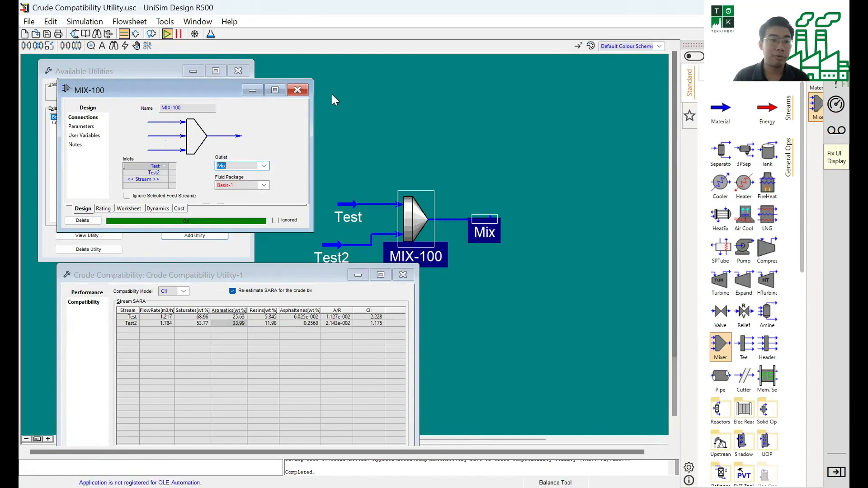
{"action": "left_click", "coordinate": [302, 90]}
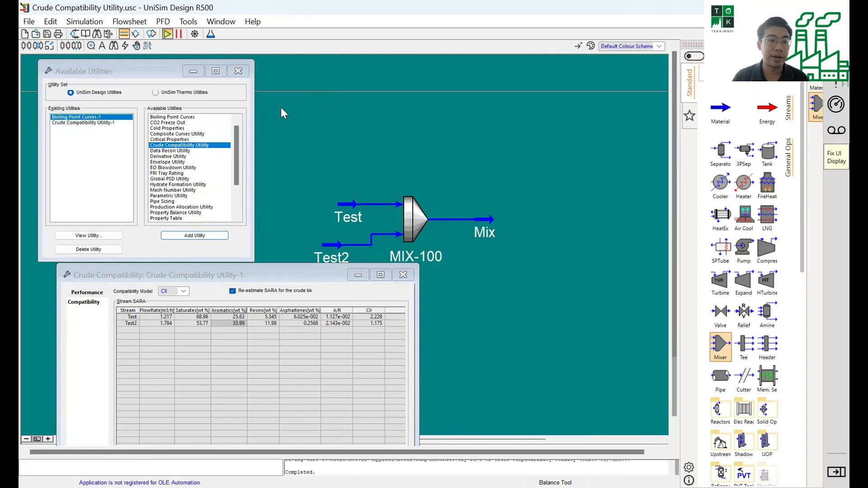
Add a second crude compatibility utility and connect the Mix stream to it
{"action": "left_click", "coordinate": [168, 235]}
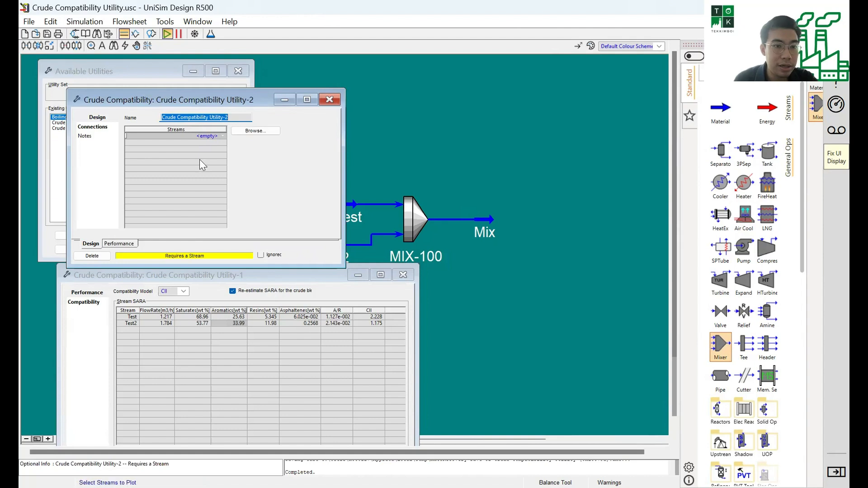
{"action": "left_click", "coordinate": [221, 136]}
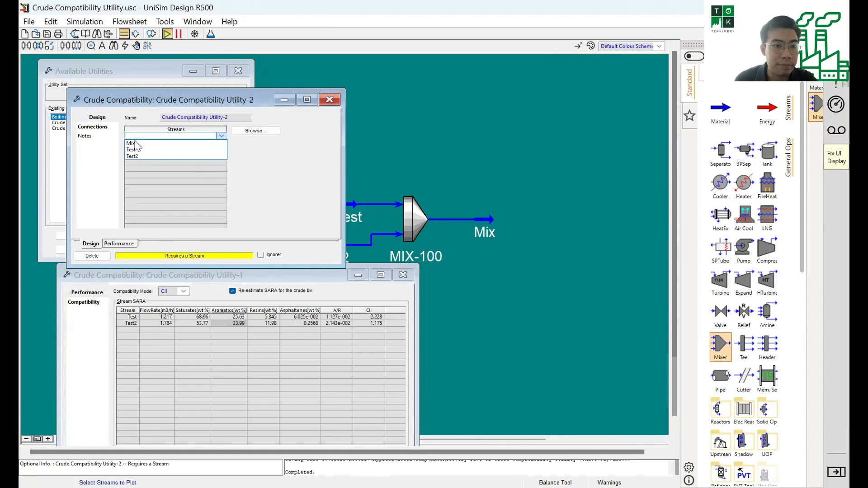
{"action": "left_click_drag", "start_coordinate": [154, 102], "coordinate": [434, 100]}
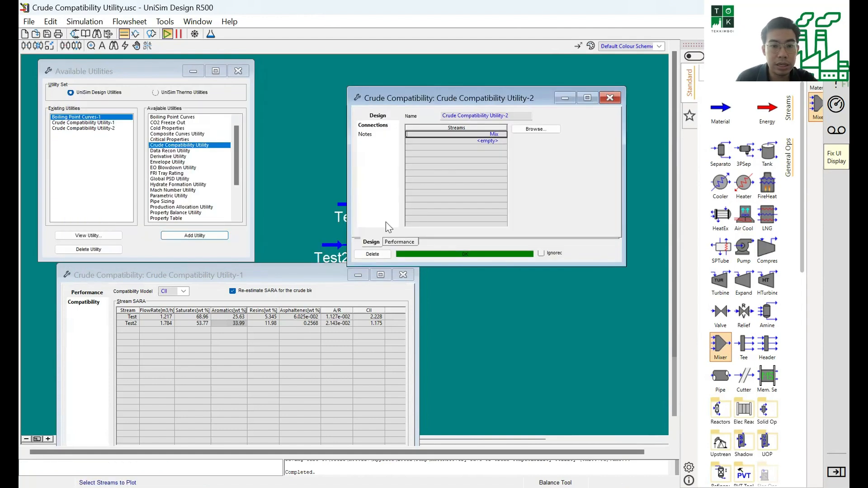
Compare both utilities' SARA, CII and A/R performance results side by side, toggling the first utility's SARA re-estimation off and on
{"action": "left_click", "coordinate": [400, 242]}
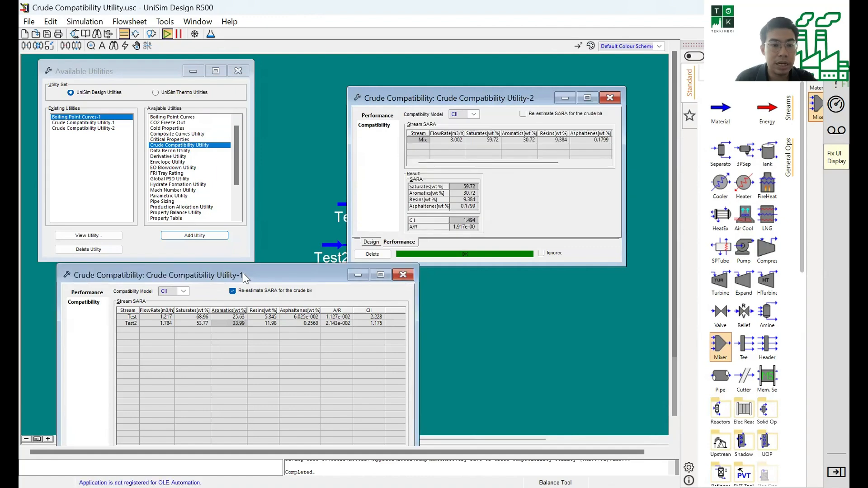
{"action": "left_click_drag", "start_coordinate": [243, 272], "coordinate": [204, 84]}
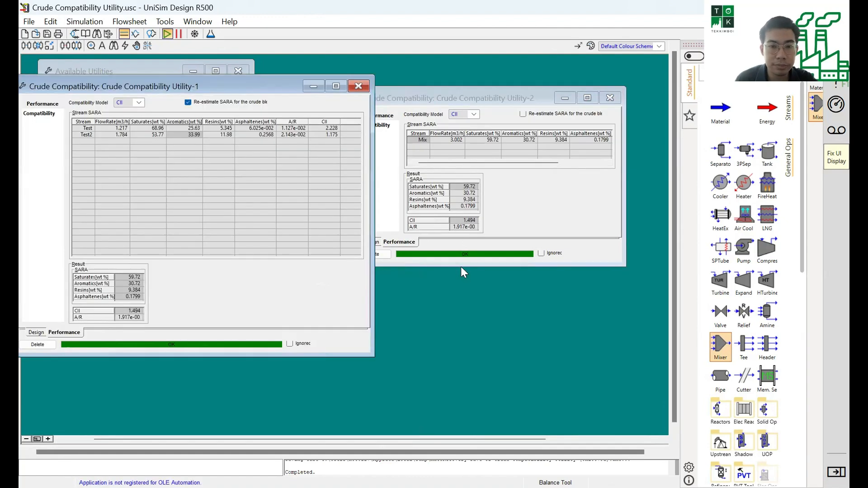
{"action": "left_click_drag", "start_coordinate": [460, 267], "coordinate": [460, 357]}
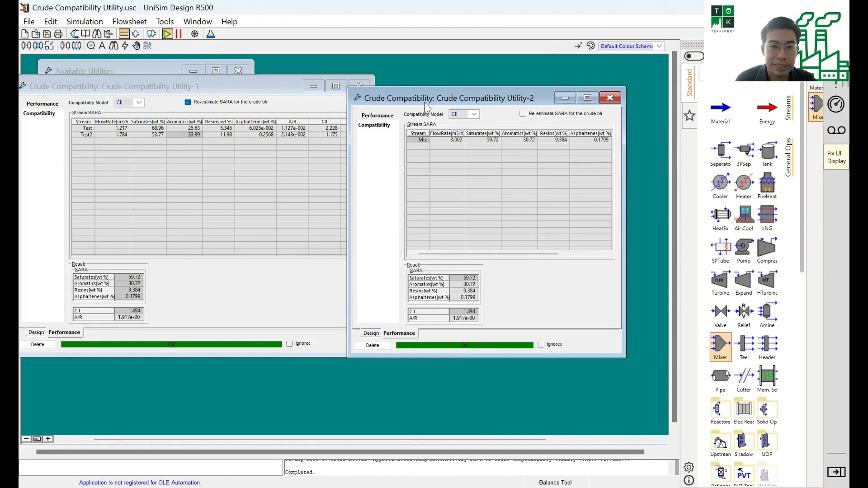
{"action": "left_click_drag", "start_coordinate": [424, 99], "coordinate": [455, 90]}
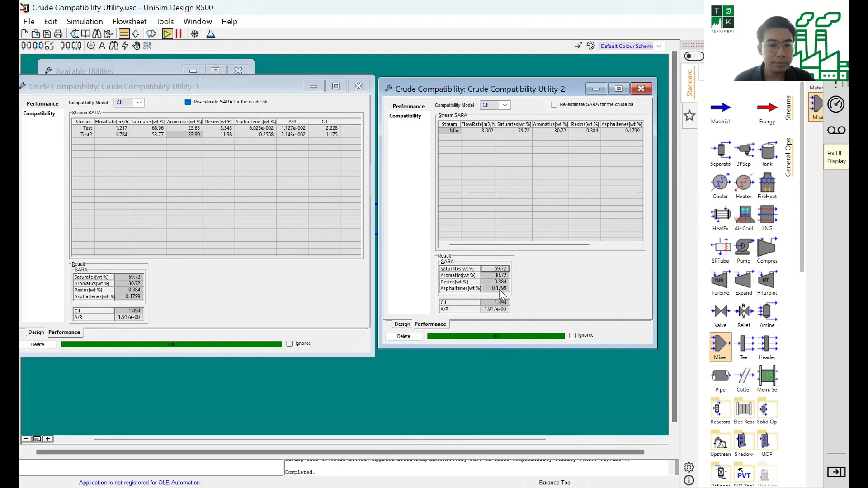
{"action": "left_click", "coordinate": [152, 131]}
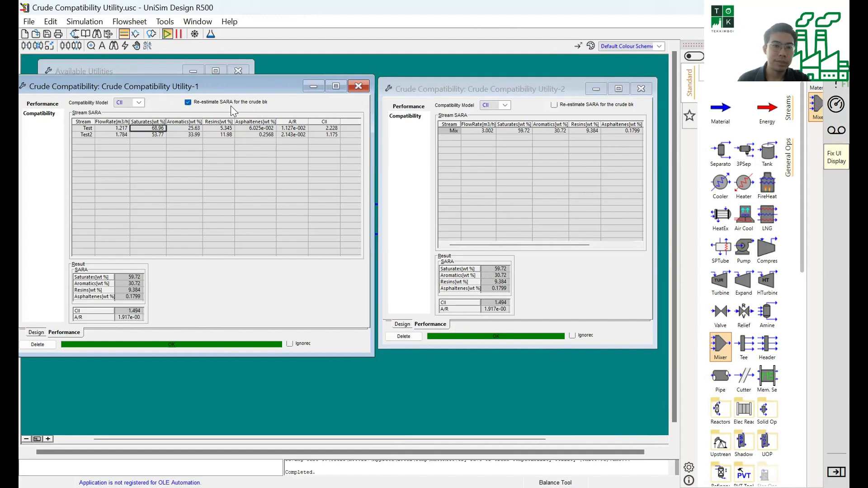
{"action": "left_click", "coordinate": [188, 102]}
{"action": "left_click", "coordinate": [187, 103]}
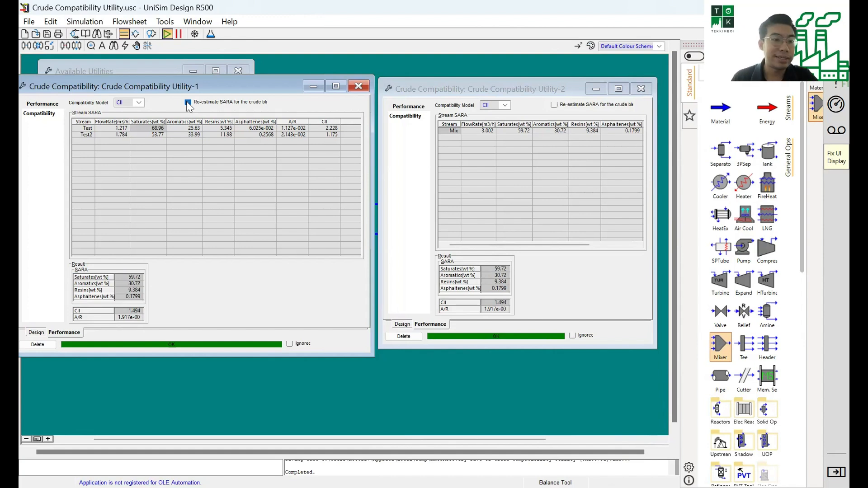
Change the compatibility model of Crude Compatibility Utility-1 to SBNIN and move its window clear for data entry
{"action": "left_click", "coordinate": [139, 103]}
{"action": "left_click", "coordinate": [123, 118]}
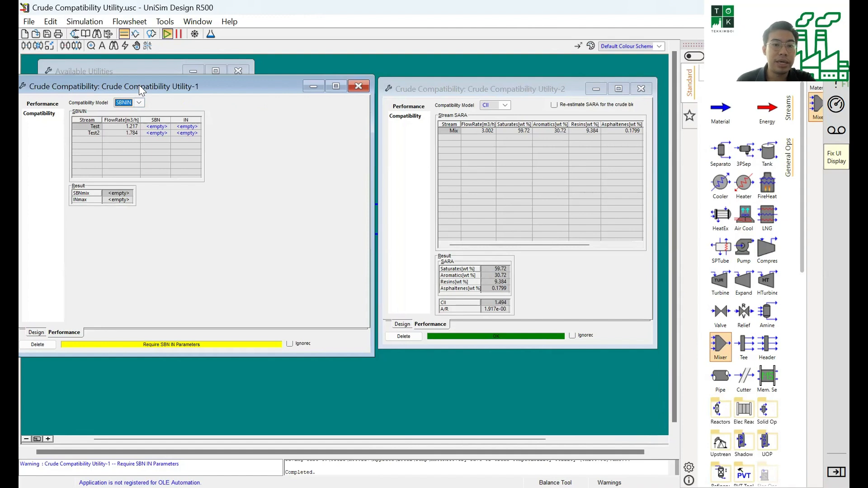
{"action": "left_click_drag", "start_coordinate": [141, 91], "coordinate": [297, 91]}
{"action": "mouse_move", "coordinate": [273, 136]}
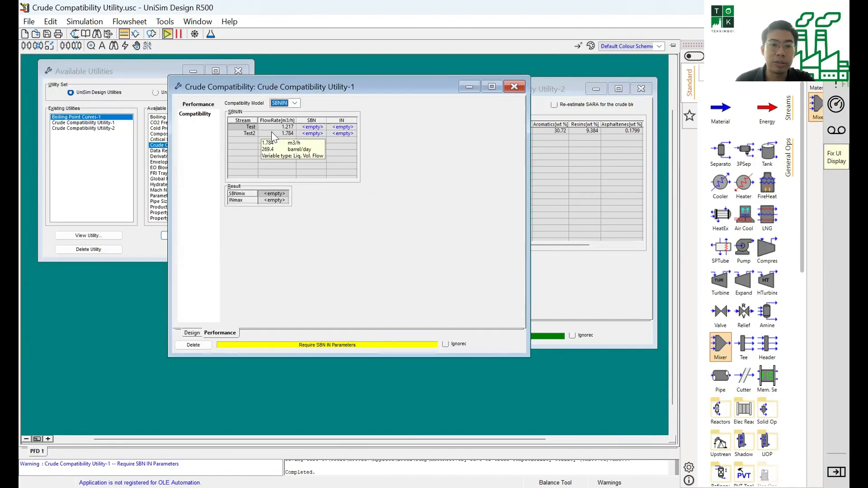
Enter SBN 38 and IN 20 for the Test stream, and SBN 34 and IN 15 for Test2
{"action": "left_click", "coordinate": [316, 128]}
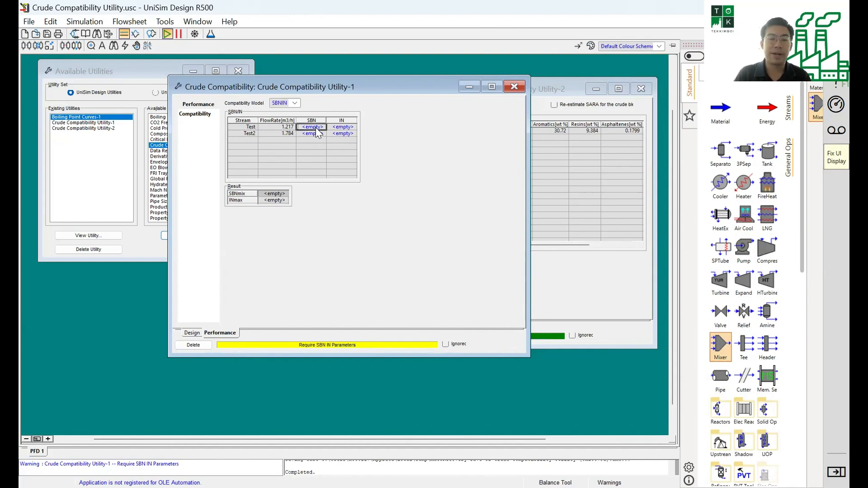
{"action": "type", "text": "38"}
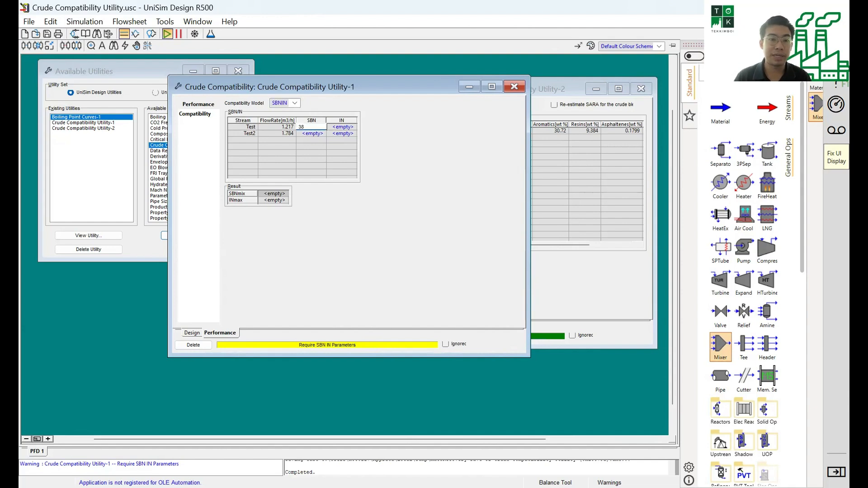
{"action": "left_click", "coordinate": [318, 133]}
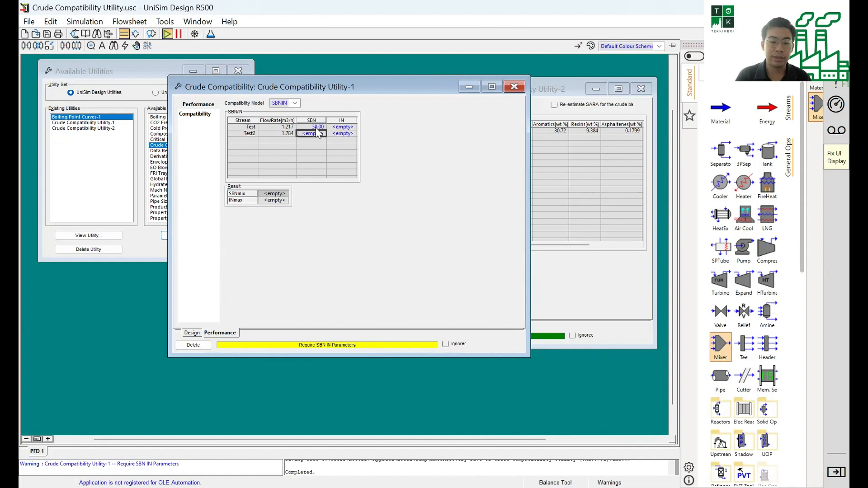
{"action": "type", "text": "34"}
{"action": "key", "text": "Return"}
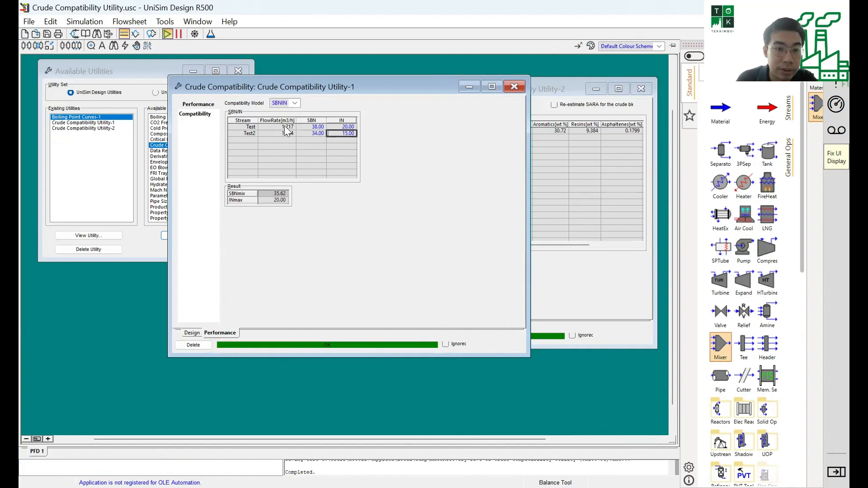
{"action": "left_click", "coordinate": [257, 129]}
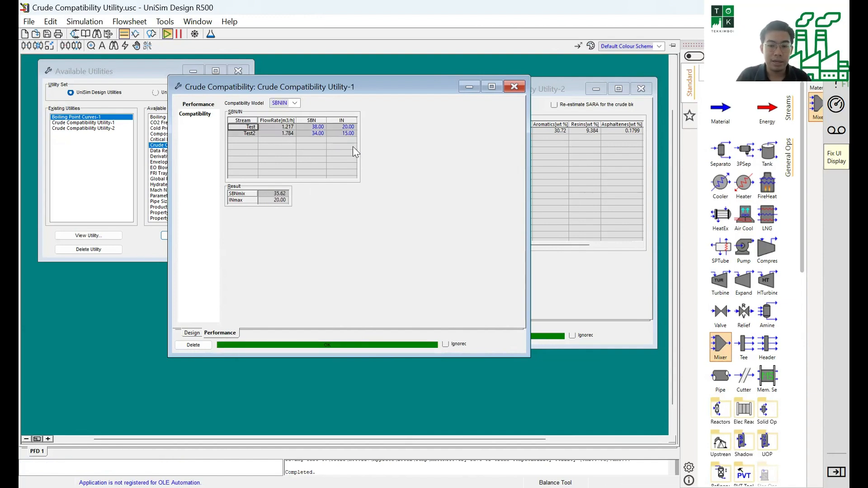
Switch to the SARA Calculation.xlsx workbook, review the SBN and IN values in K12:L14, and correct the label in G17 to SBNmix
{"action": "key", "text": "alt+Tab"}
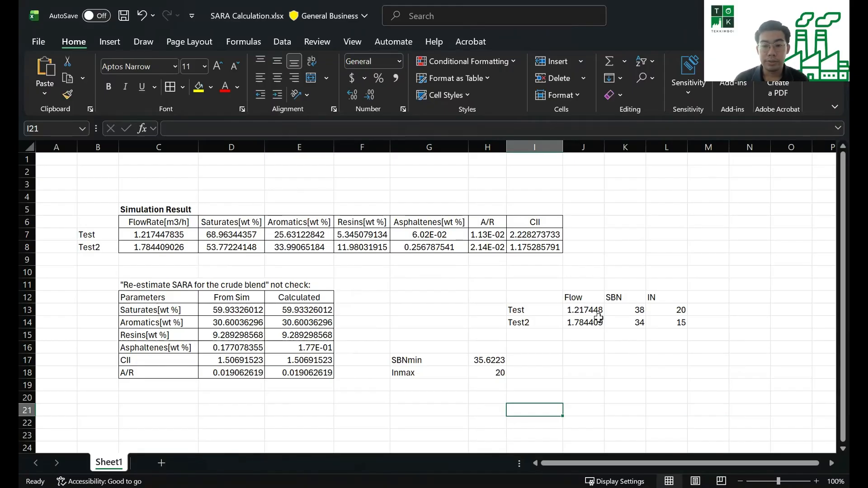
{"action": "left_click_drag", "start_coordinate": [623, 299], "coordinate": [674, 322]}
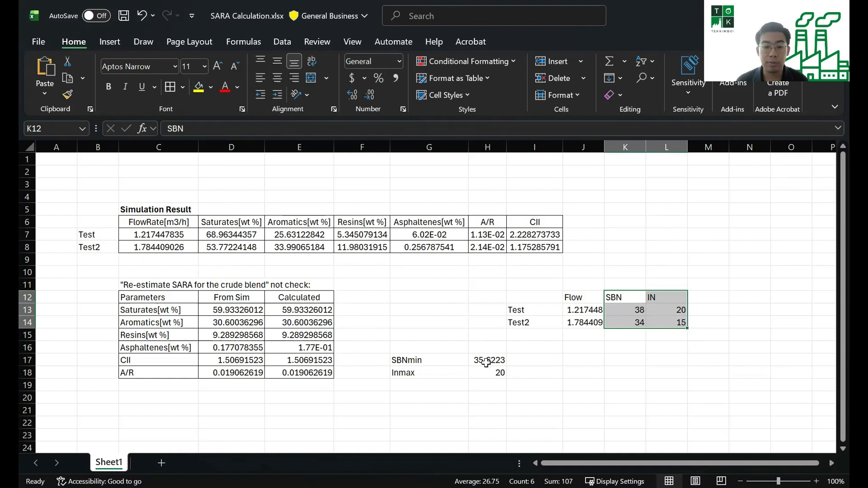
{"action": "left_click", "coordinate": [433, 359]}
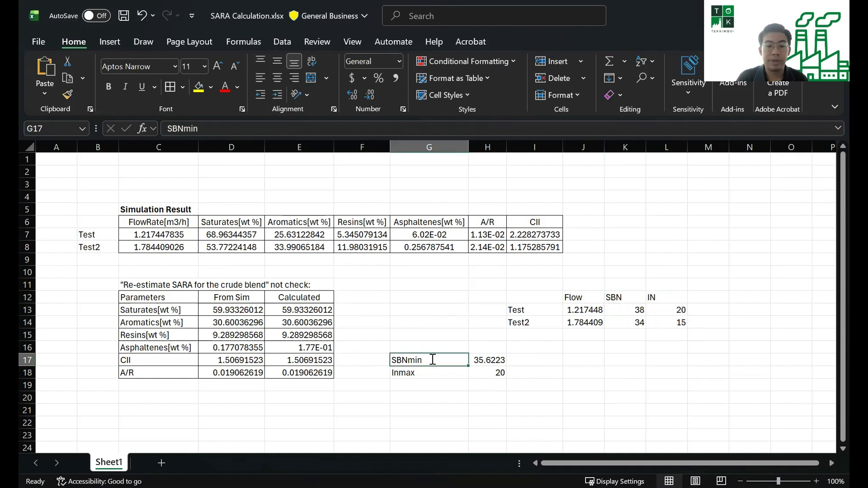
{"action": "double_click", "coordinate": [433, 359]}
{"action": "key", "text": "BackSpace"}
{"action": "type", "text": "x"}
{"action": "key", "text": "Return"}
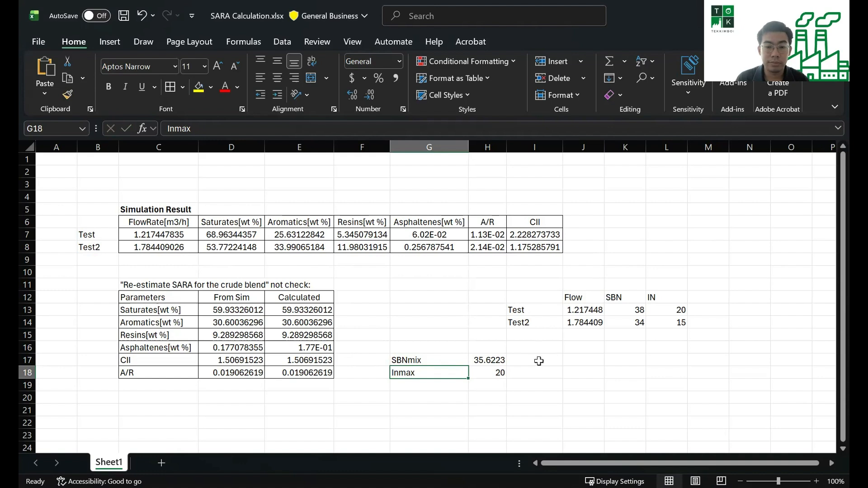
Calculate the flow-weighted SBNmix in I17 with =(K13*J13+K14*J14)/(J13+J14) and compare it with the value in H17
{"action": "left_click", "coordinate": [519, 358]}
{"action": "type", "text": "=("}
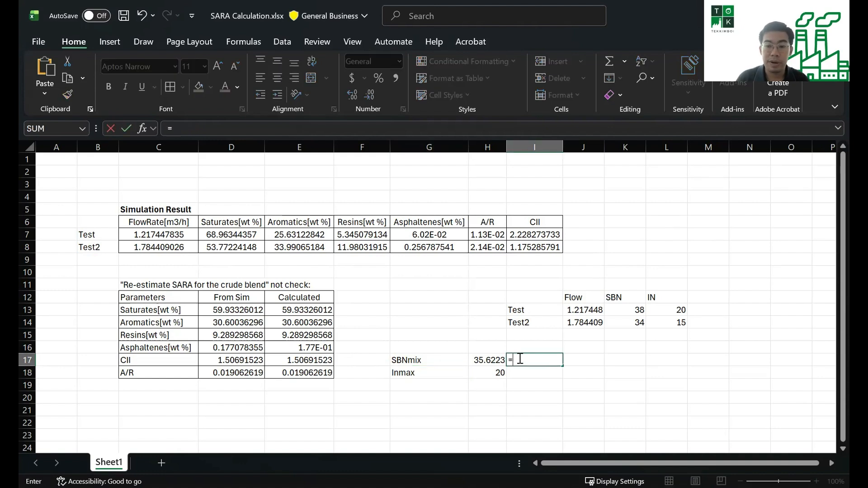
{"action": "left_click", "coordinate": [615, 310]}
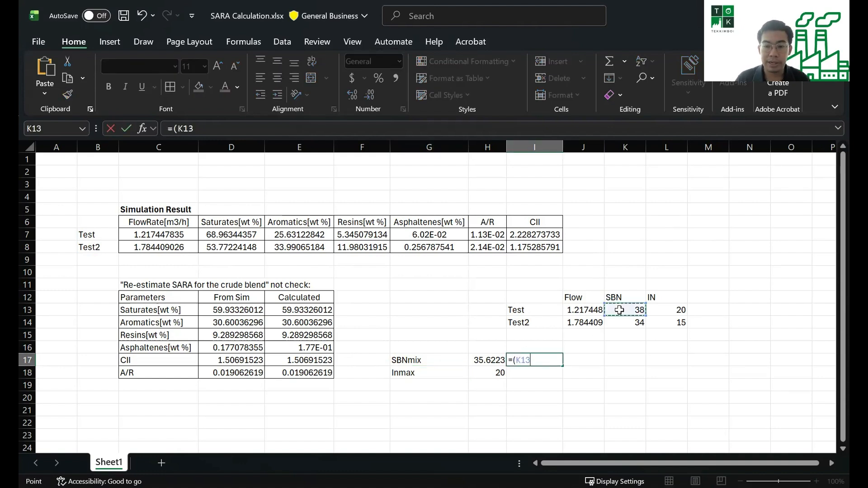
{"action": "type", "text": "*"}
{"action": "left_click", "coordinate": [585, 312]}
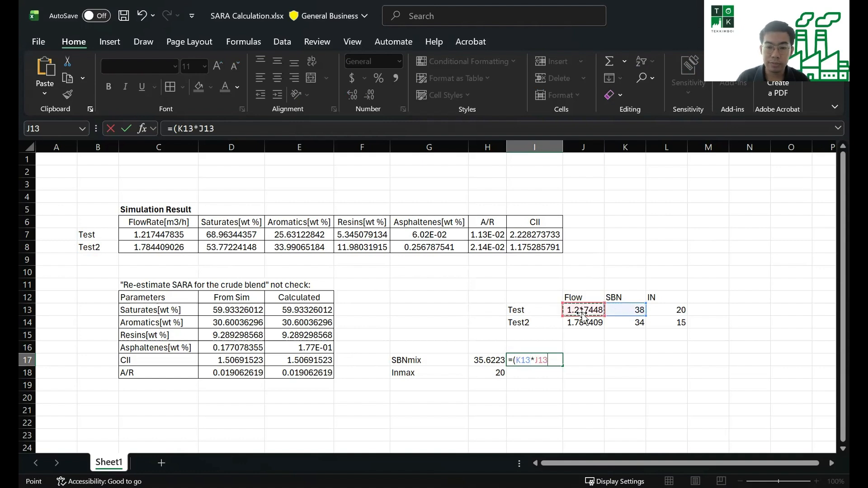
{"action": "type", "text": "+"}
{"action": "left_click", "coordinate": [630, 322]}
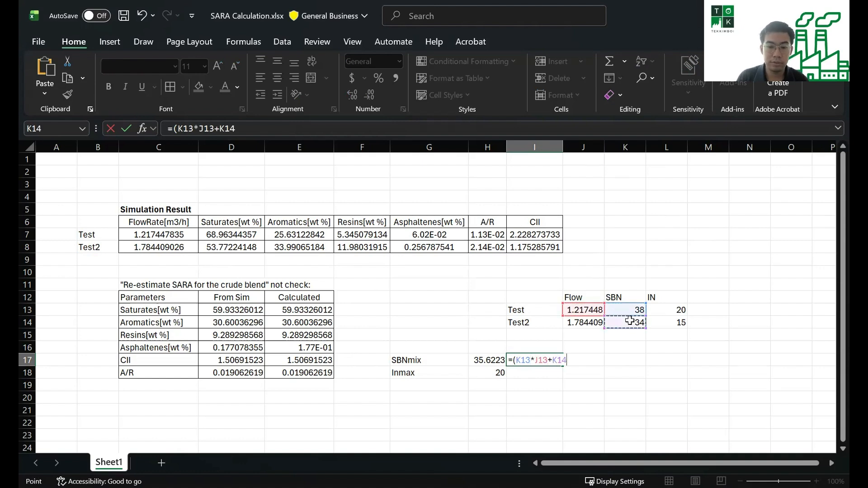
{"action": "type", "text": "*"}
{"action": "left_click", "coordinate": [598, 323]}
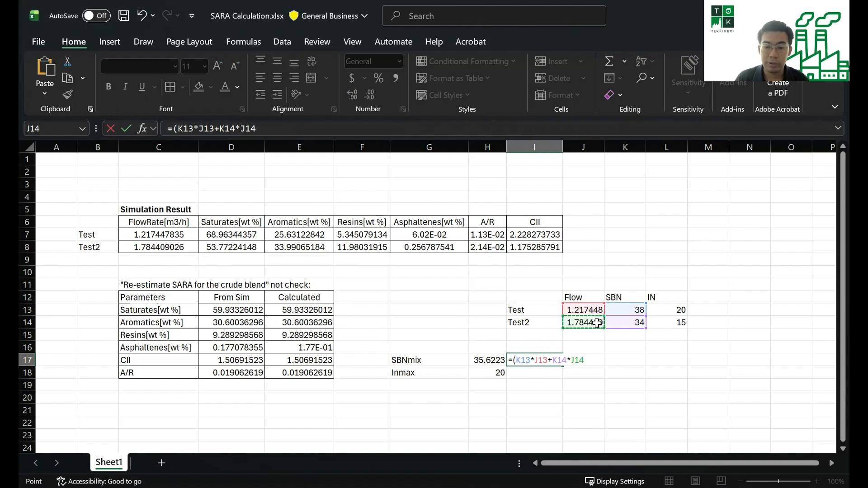
{"action": "type", "text": ")/("}
{"action": "left_click", "coordinate": [590, 310]}
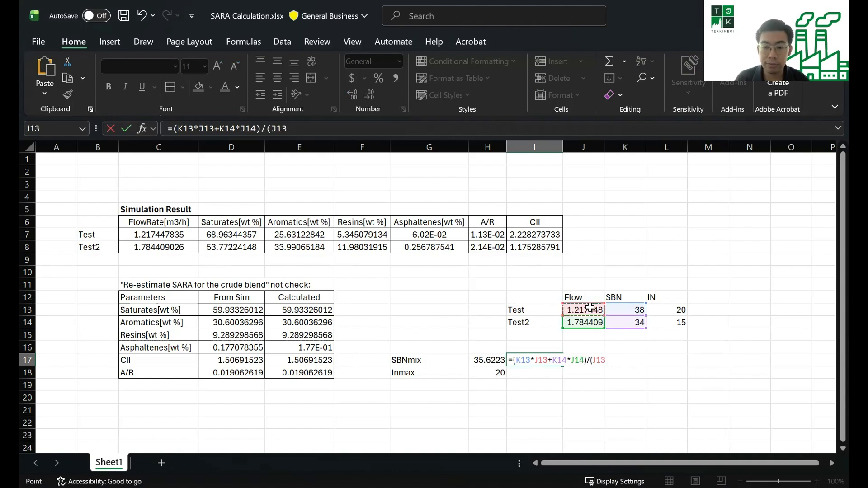
{"action": "type", "text": "+"}
{"action": "left_click", "coordinate": [587, 322]}
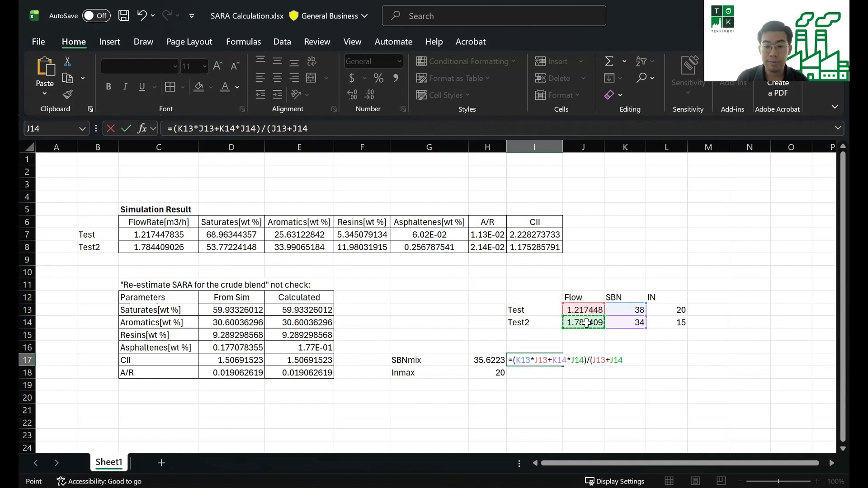
{"action": "type", "text": ")"}
{"action": "key", "text": "Return"}
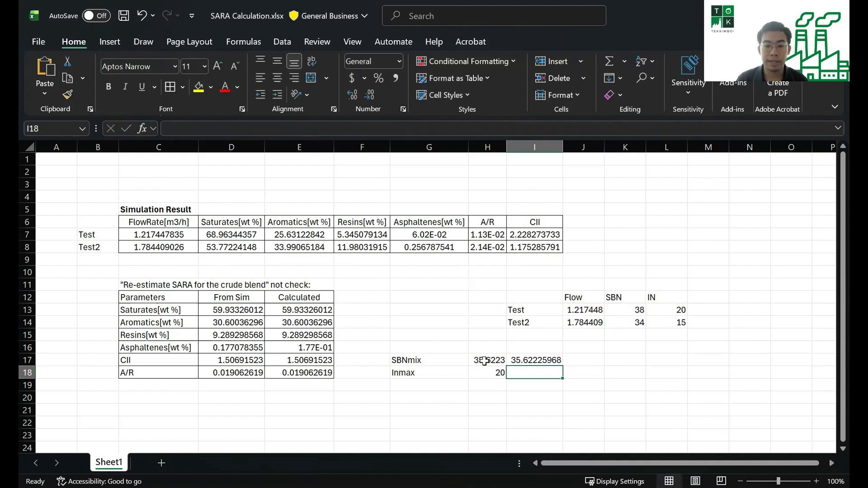
{"action": "left_click_drag", "start_coordinate": [479, 360], "coordinate": [518, 359]}
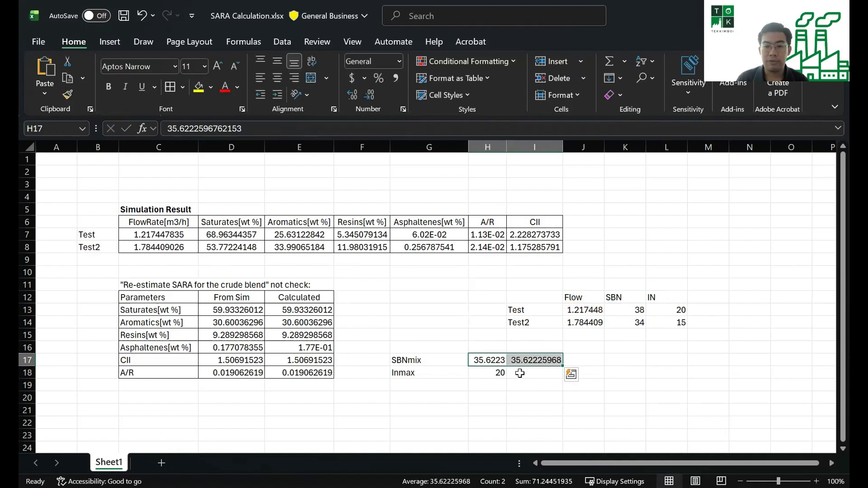
Calculate Inmax in I18 with =MAX(L13:L14), and check the formulas in I17 and I18
{"action": "left_click", "coordinate": [520, 374]}
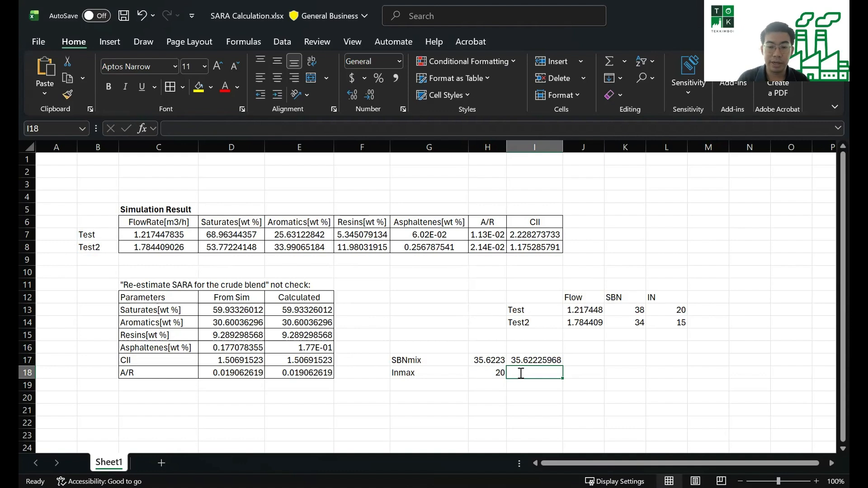
{"action": "type", "text": "=max("}
{"action": "left_click_drag", "start_coordinate": [676, 312], "coordinate": [680, 318]}
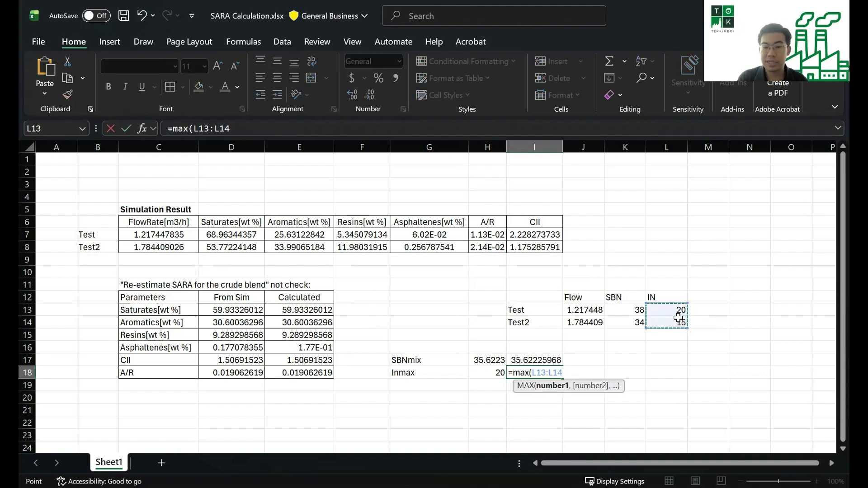
{"action": "type", "text": ")"}
{"action": "key", "text": "Return"}
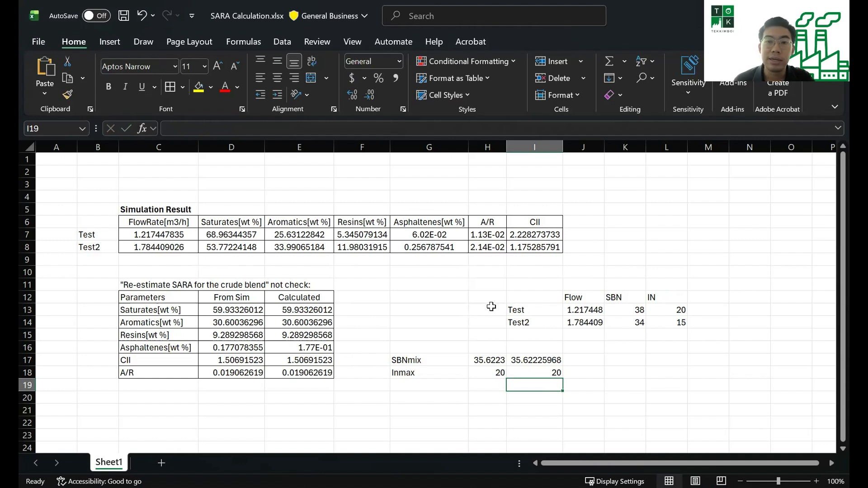
{"action": "key", "text": "Up"}
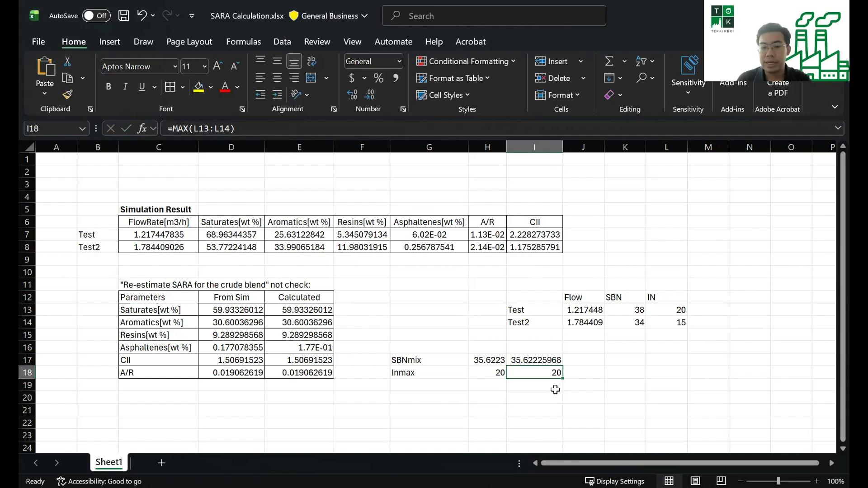
{"action": "left_click", "coordinate": [548, 361]}
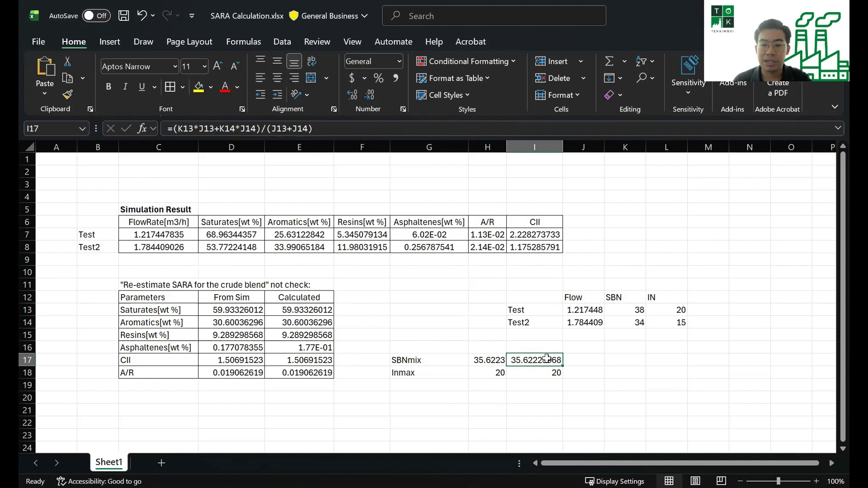
{"action": "left_click", "coordinate": [549, 372]}
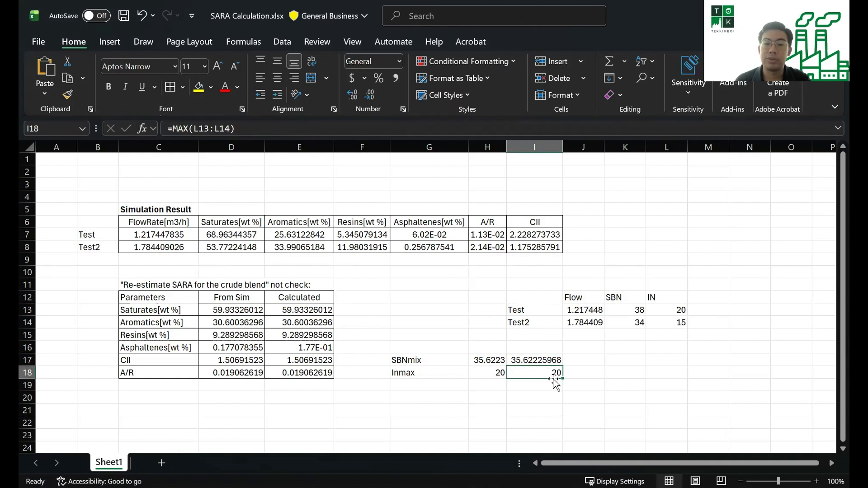